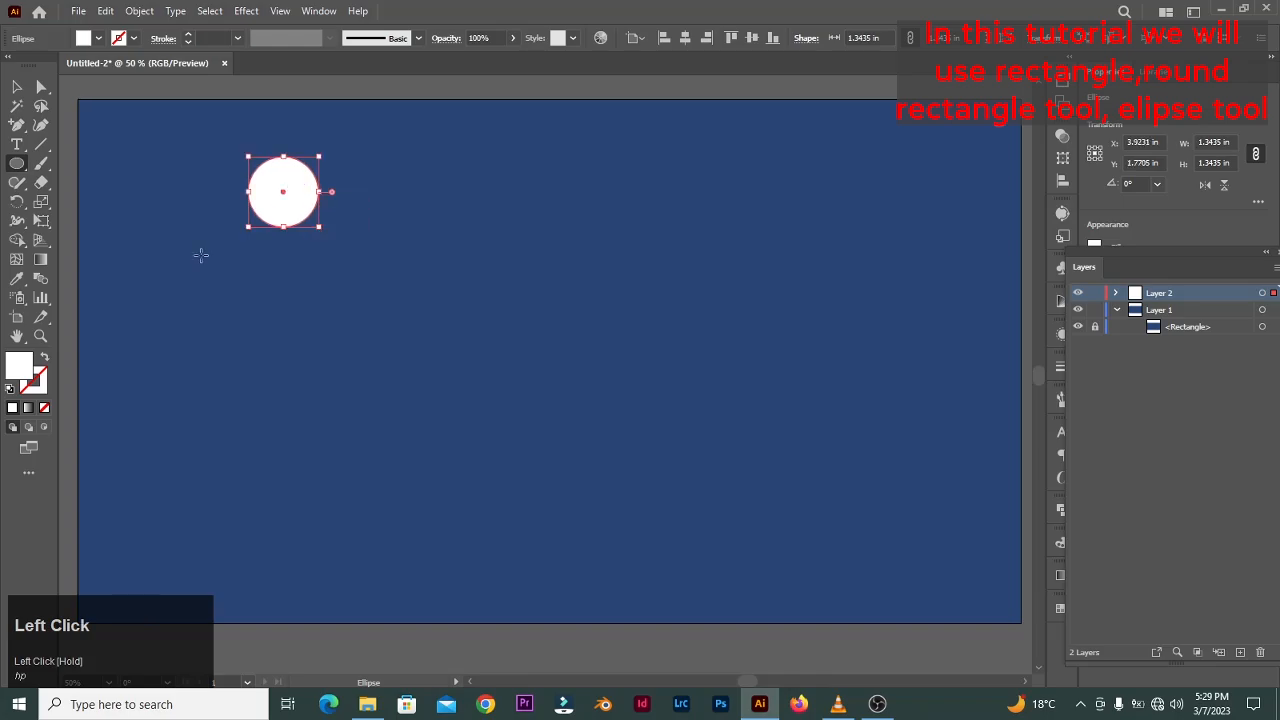
# - Draw a rounded rectangle about 3.6 × 0.8 in under the head circle as the shoulders
pyautogui.moveTo(16, 163); pyautogui.dragTo(80, 183)
pyautogui.moveTo(192, 246); pyautogui.dragTo(382, 288)
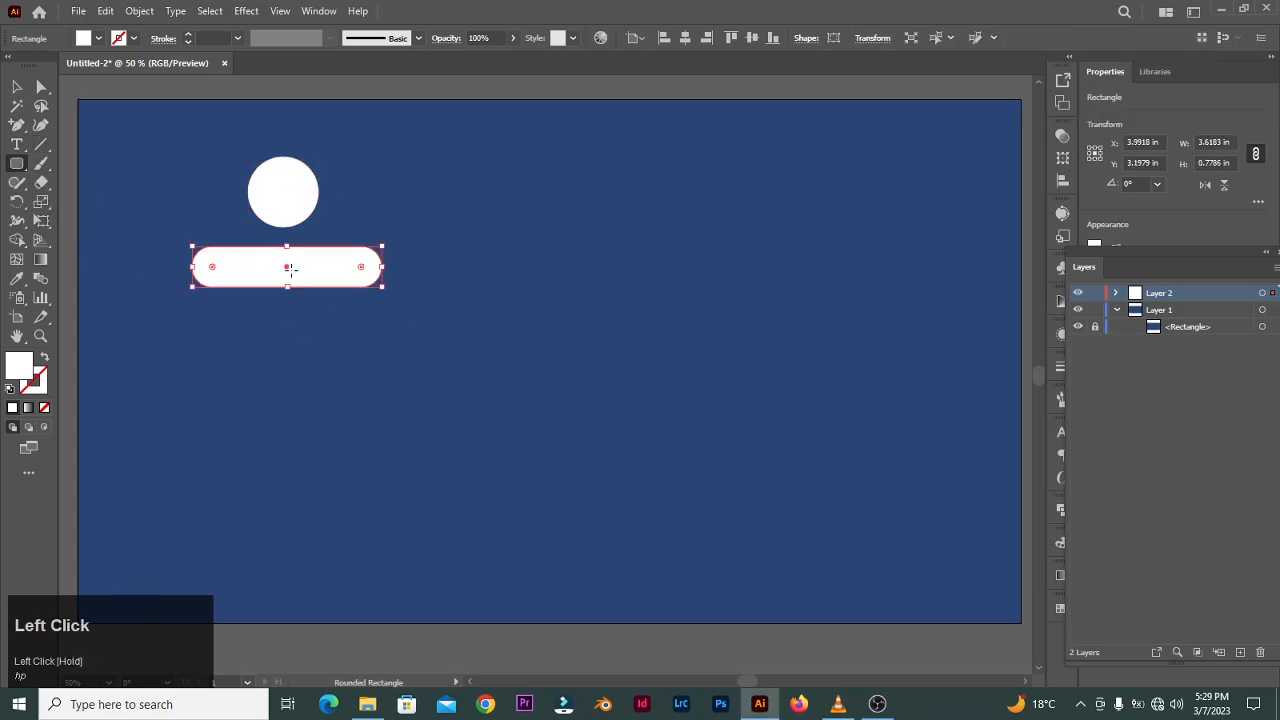
pyautogui.moveTo(287, 267); pyautogui.dragTo(283, 267)
# - Draw a rectangle about 2.2 × 3.5 in below the shoulders as the torso
pyautogui.moveTo(18, 168); pyautogui.dragTo(60, 164)
pyautogui.moveTo(228, 288)
pyautogui.mouseDown()
pyautogui.moveTo(342, 300)
pyautogui.moveTo(331, 457)
pyautogui.moveTo(343, 469)
pyautogui.mouseUp()
pyautogui.press('v')
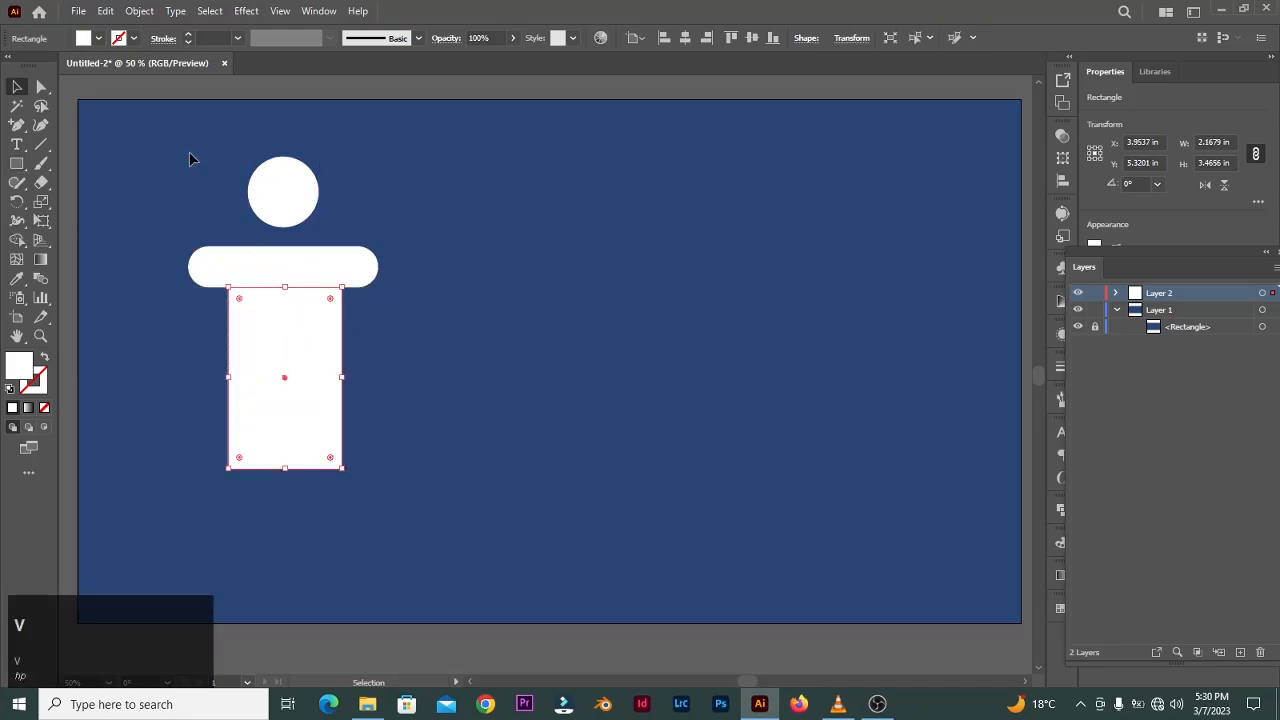
# - Center-align the head, shoulders and torso horizontally
pyautogui.moveTo(190, 155); pyautogui.dragTo(390, 478)
pyautogui.click(664, 37)
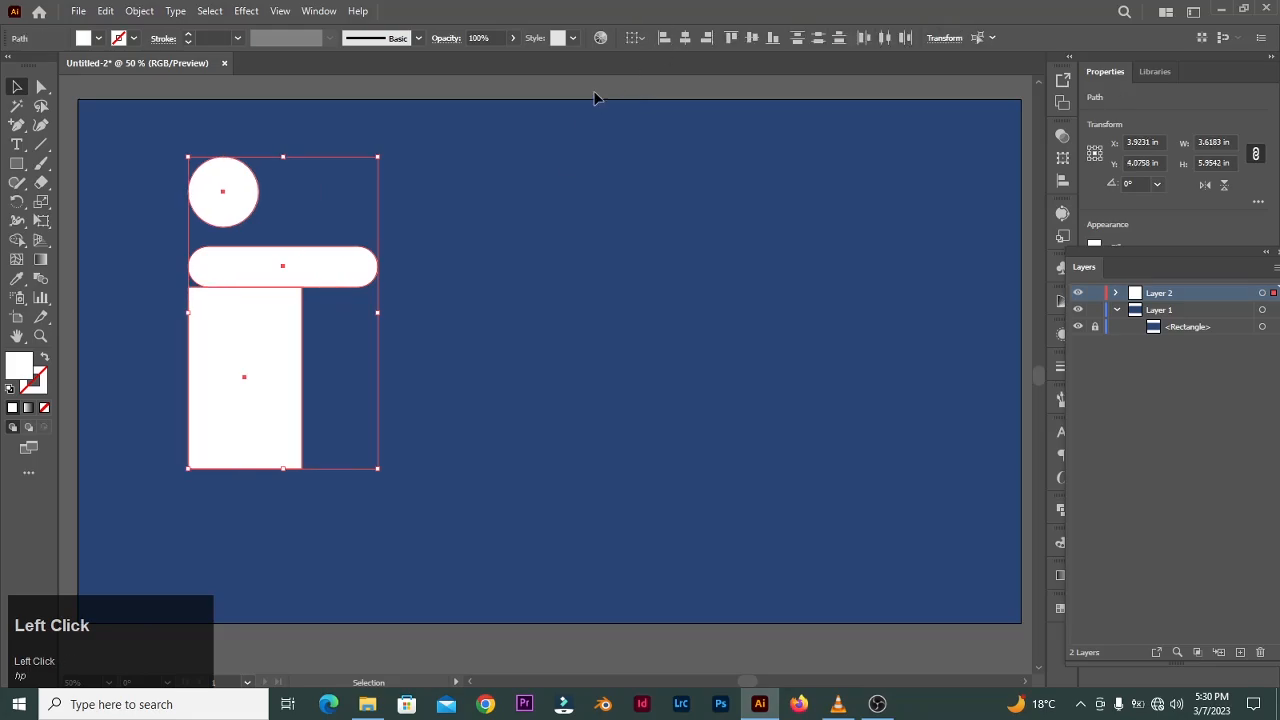
pyautogui.click(686, 37)
# - Widen the shoulder bar to about 4.0 in
pyautogui.click(601, 140)
pyautogui.click(331, 268)
pyautogui.moveTo(346, 266); pyautogui.dragTo(359, 265)
# - Draw a rounded-rectangle arm about 0.7 × 3.7 in at the right end of the shoulders
pyautogui.moveTo(20, 165); pyautogui.dragTo(80, 183)
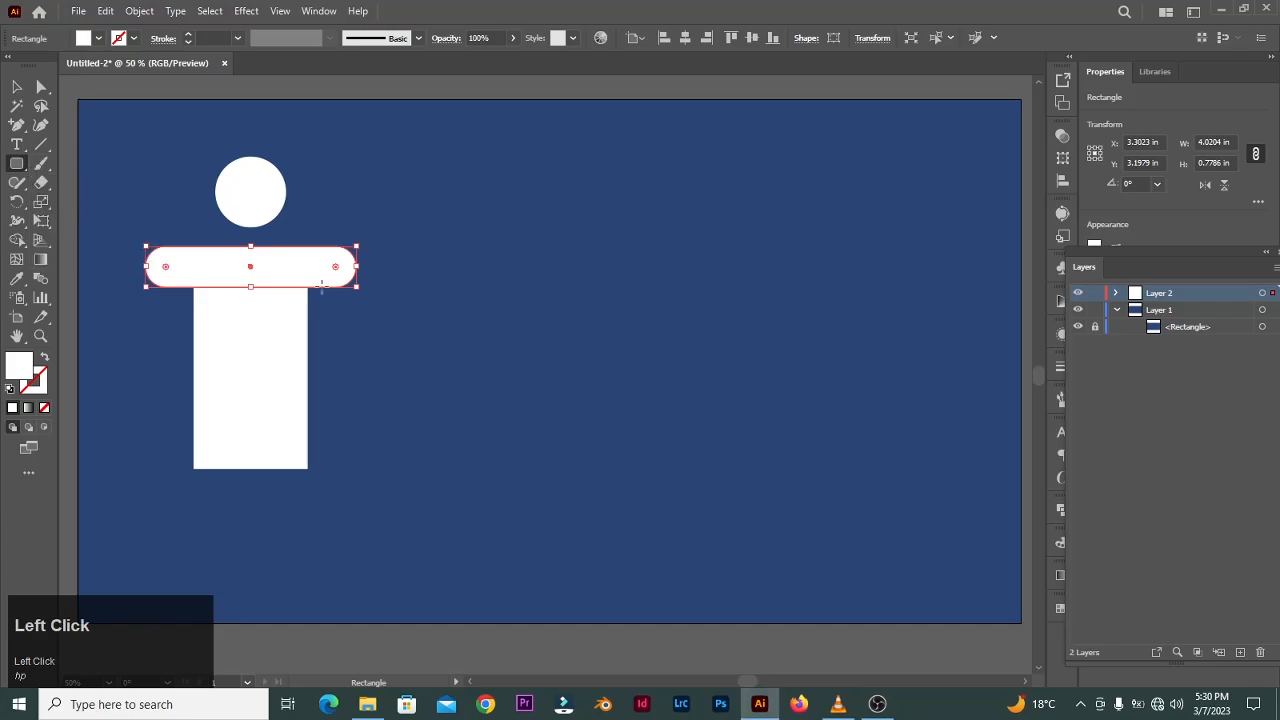
pyautogui.moveTo(317, 266); pyautogui.dragTo(355, 462)
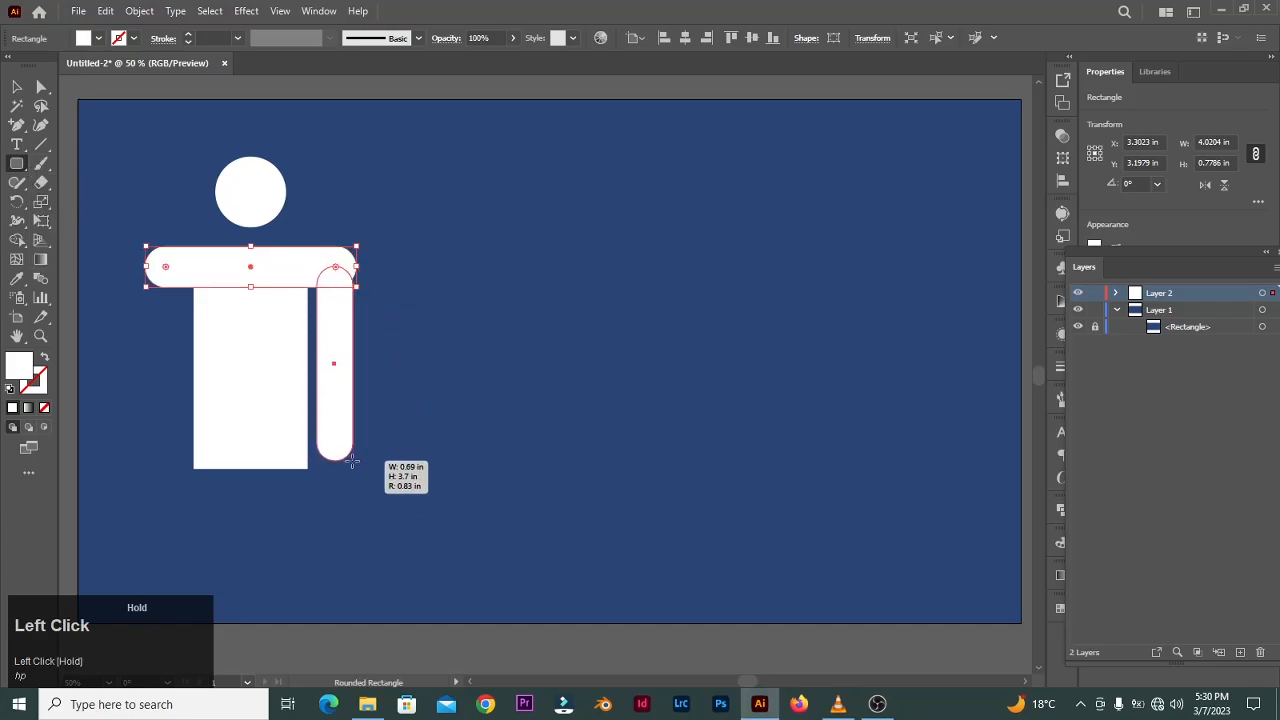
pyautogui.moveTo(334, 372)
pyautogui.mouseDown()
pyautogui.moveTo(335, 349)
pyautogui.moveTo(335, 361)
pyautogui.mouseUp()
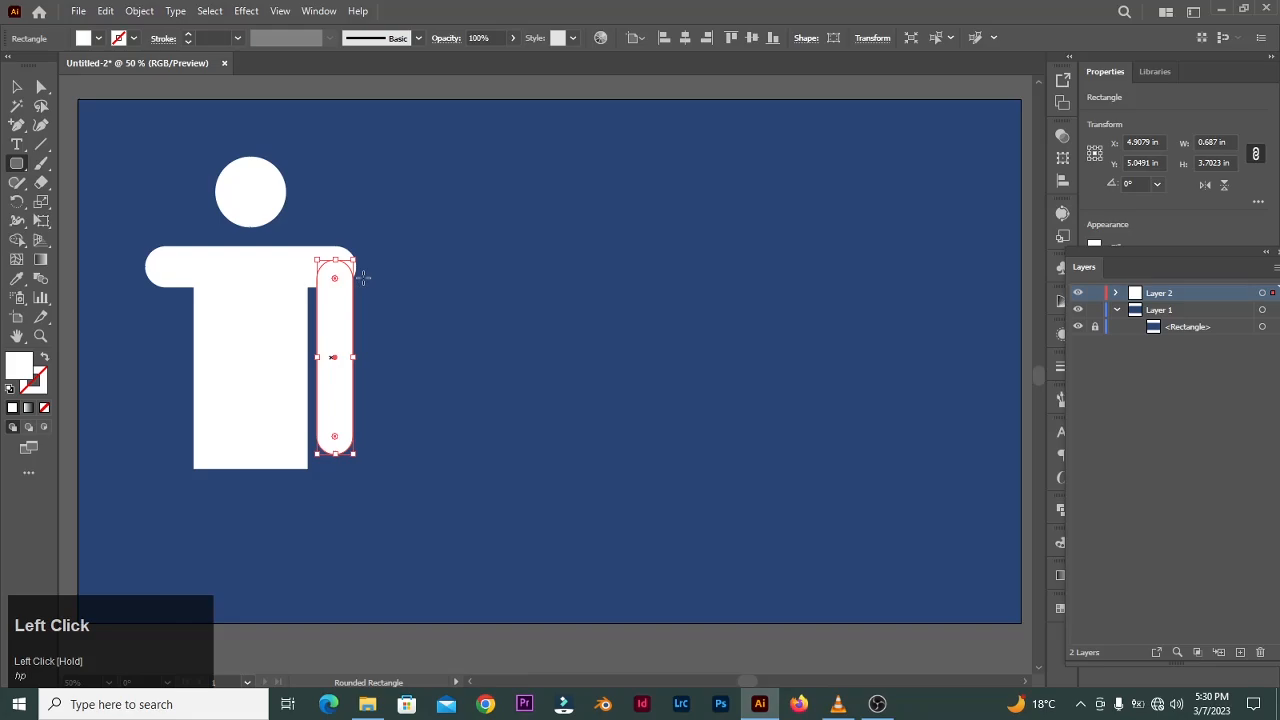
# - Shorten the shoulder bar to about 3.9 in so it ends flush with the arm
pyautogui.press('v')
pyautogui.click(298, 268)
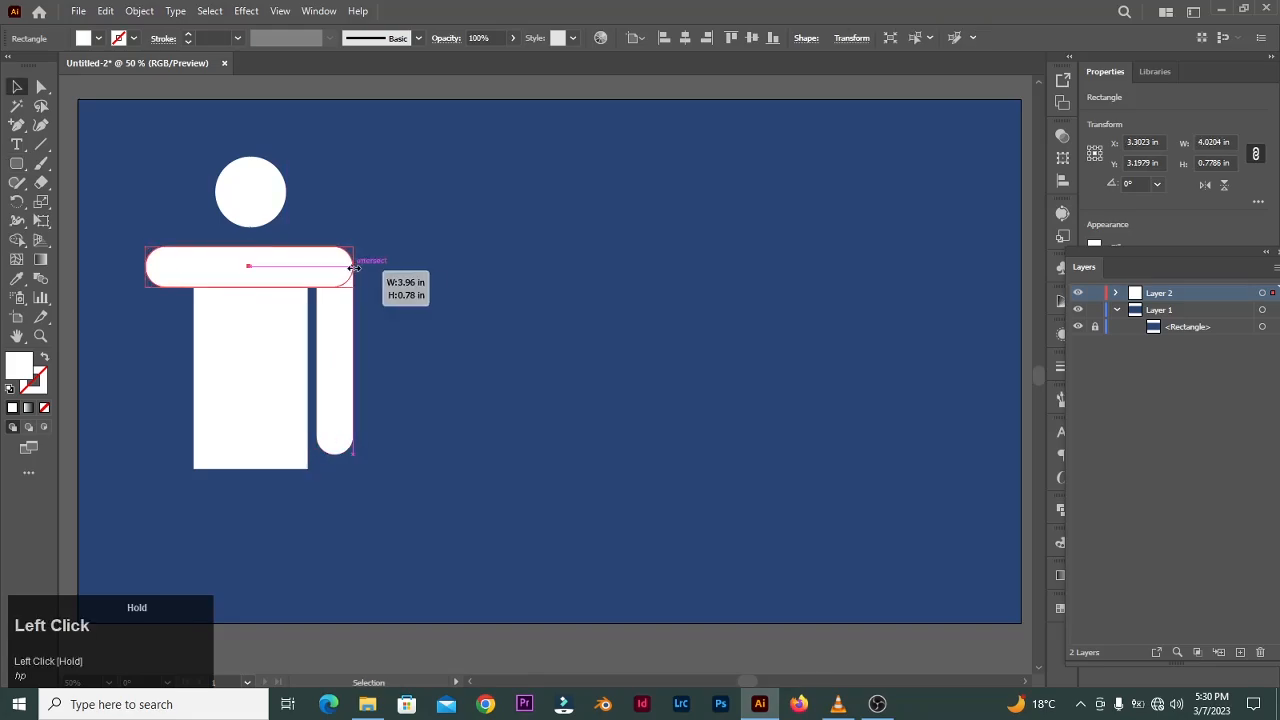
pyautogui.click(340, 360)
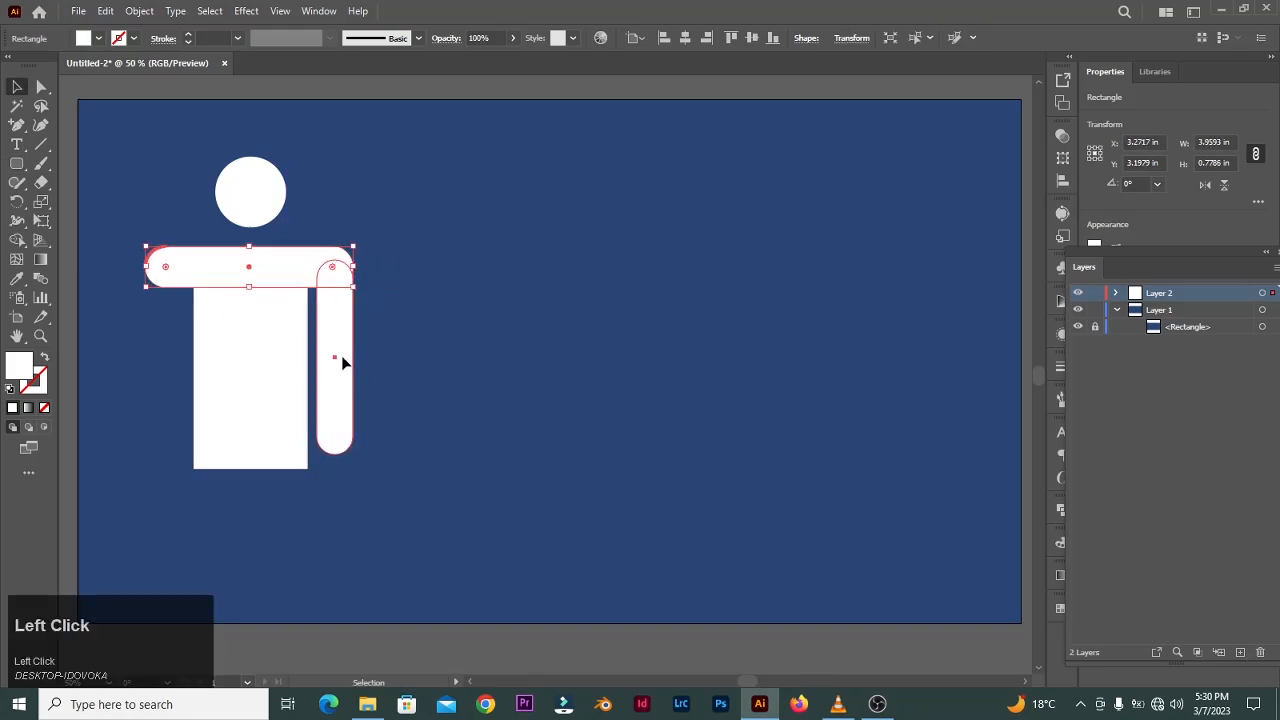
# - Copy the arm to the left side of the torso and align the shoulder bar's left end with it
pyautogui.moveTo(340, 362); pyautogui.dragTo(169, 359)
pyautogui.click(235, 270)
pyautogui.moveTo(146, 267); pyautogui.dragTo(150, 267)
pyautogui.moveTo(353, 267); pyautogui.dragTo(353, 267)
pyautogui.click(342, 343)
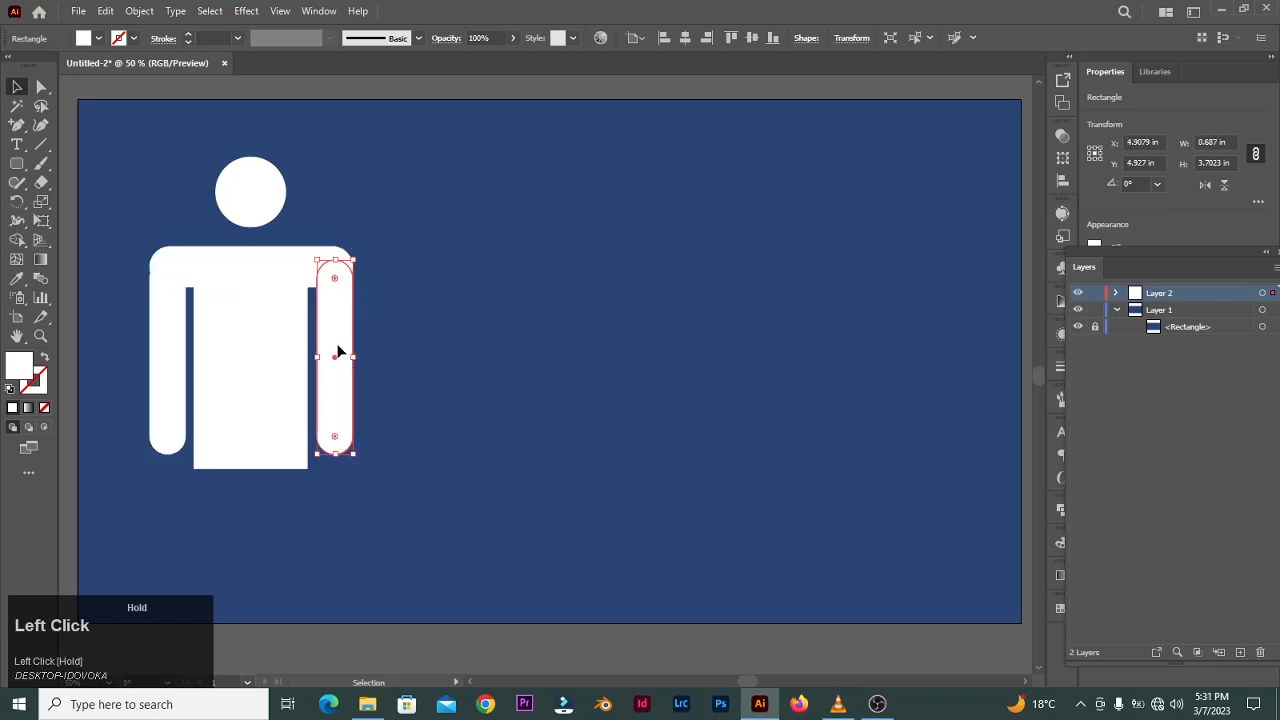
pyautogui.click(358, 378)
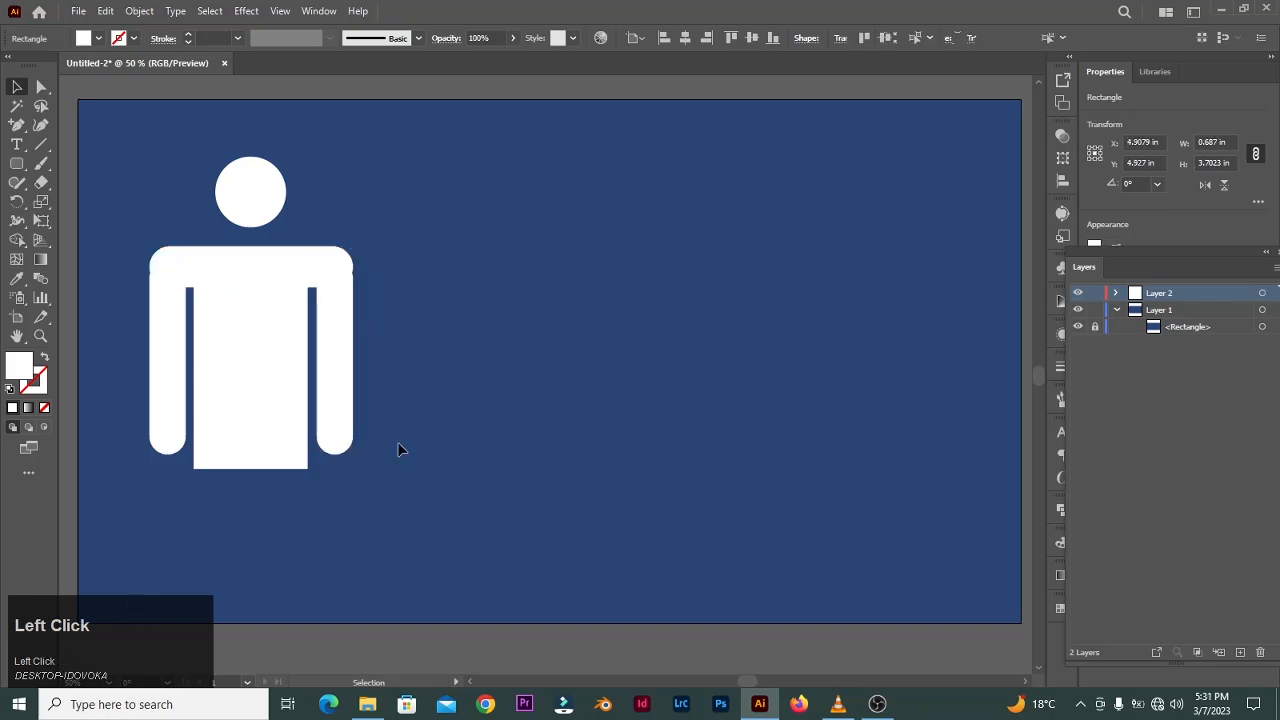
# - Draw a rounded-rectangle leg about 0.67 × 3.2 in under the torso and duplicate it as a second leg
pyautogui.click(16, 164)
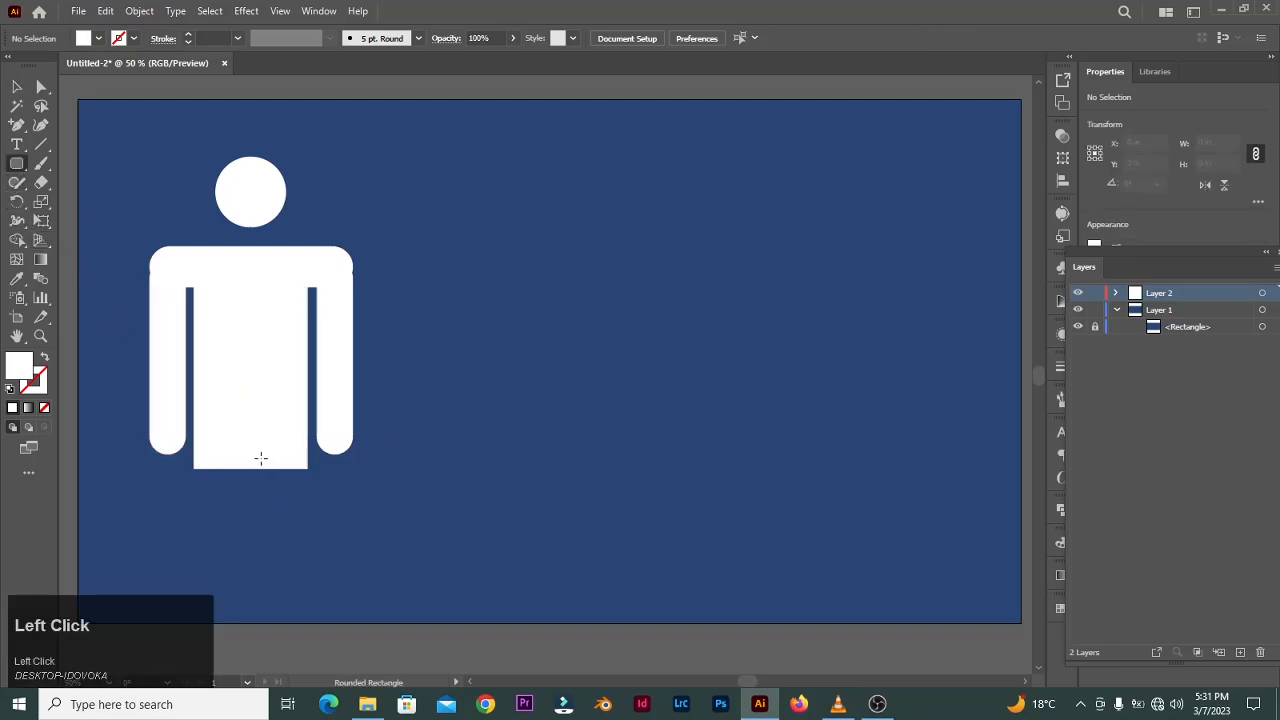
pyautogui.moveTo(260, 457)
pyautogui.mouseDown()
pyautogui.moveTo(305, 594)
pyautogui.moveTo(294, 624)
pyautogui.mouseUp()
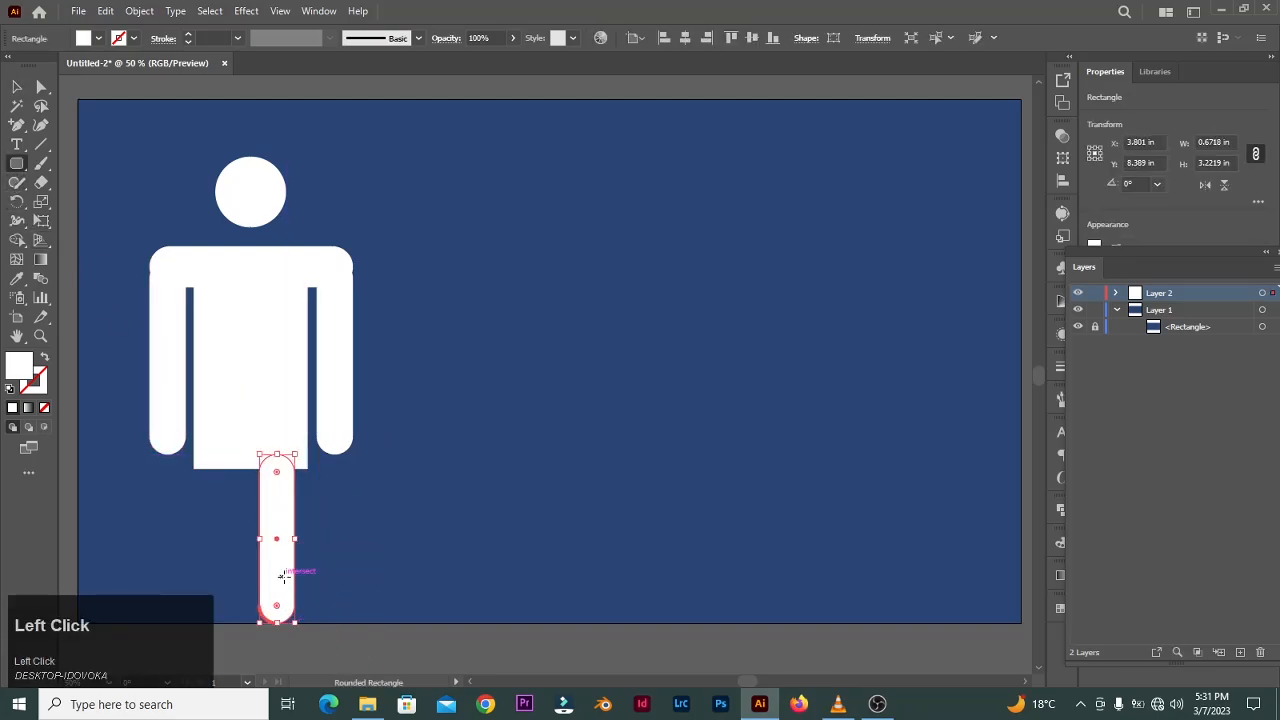
pyautogui.moveTo(282, 576)
pyautogui.mouseDown()
pyautogui.moveTo(259, 549)
pyautogui.moveTo(210, 542)
pyautogui.moveTo(293, 541)
pyautogui.mouseUp()
pyautogui.press('v')
pyautogui.click(340, 562)
pyautogui.click(280, 545)
# - Narrow the torso and reposition both legs flush with its edges
pyautogui.click(275, 408)
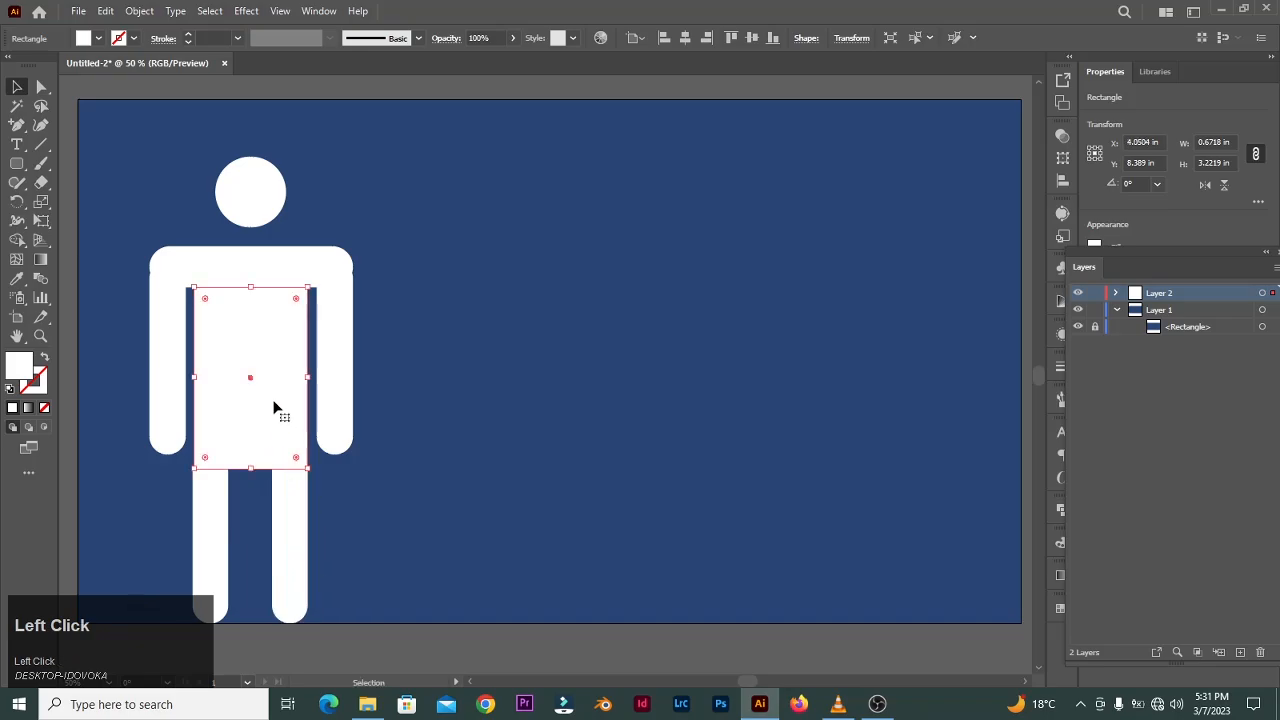
pyautogui.keyDown('alt'); pyautogui.moveTo(308, 378); pyautogui.dragTo(297, 380); pyautogui.keyUp('alt')
pyautogui.moveTo(291, 532); pyautogui.dragTo(279, 535)
pyautogui.moveTo(203, 526); pyautogui.dragTo(223, 527)
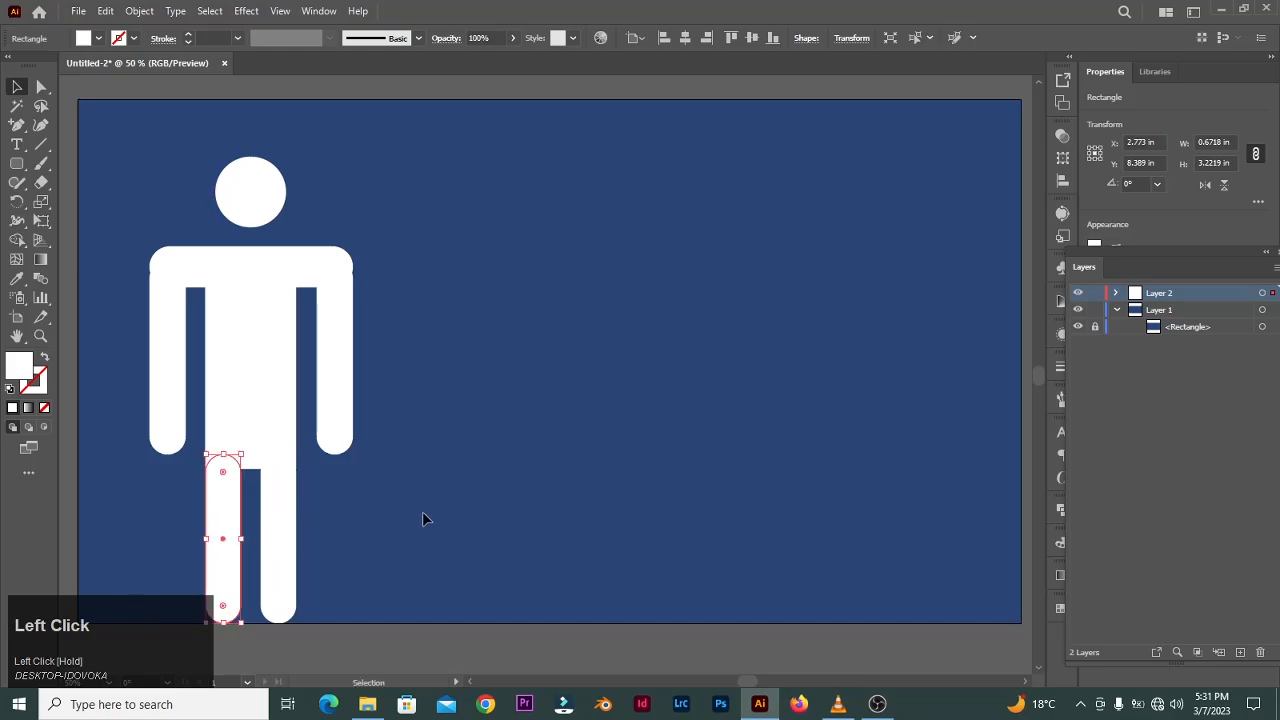
# - Shorten the shoulder bar and move both arms inward against the torso
pyautogui.click(422, 511)
pyautogui.click(335, 265)
pyautogui.moveTo(357, 267); pyautogui.dragTo(348, 267)
pyautogui.moveTo(343, 340); pyautogui.dragTo(329, 335)
pyautogui.moveTo(177, 357); pyautogui.dragTo(186, 357)
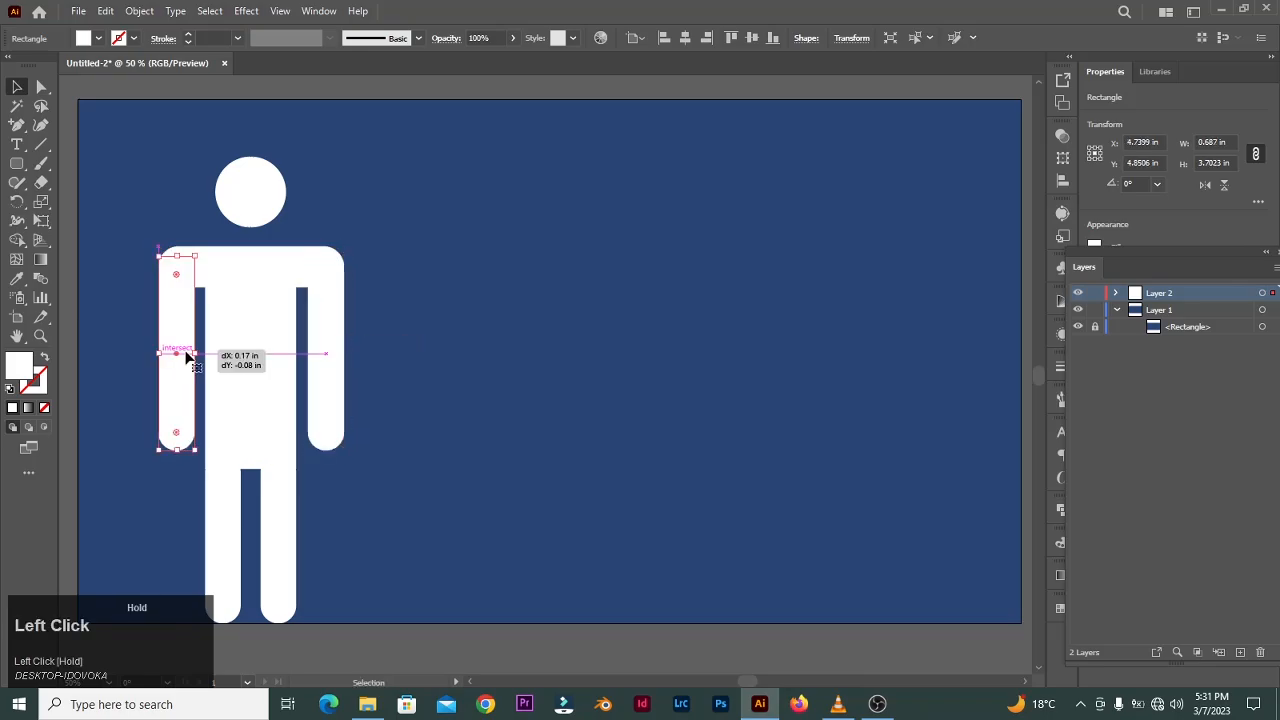
# - Merge all of the male figure's shapes with Pathfinder Merge and move the figure upward
pyautogui.click(570, 438)
pyautogui.moveTo(362, 637); pyautogui.dragTo(362, 637)
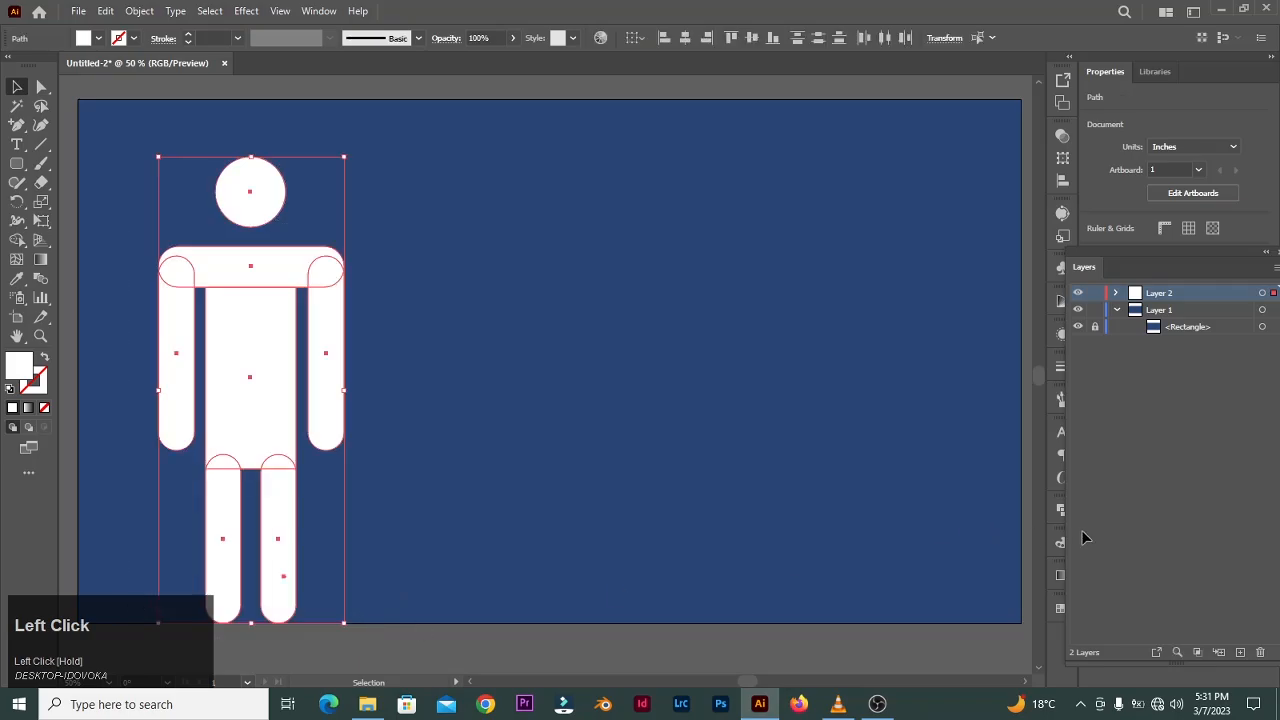
pyautogui.click(1060, 508)
pyautogui.click(937, 587)
pyautogui.click(542, 394)
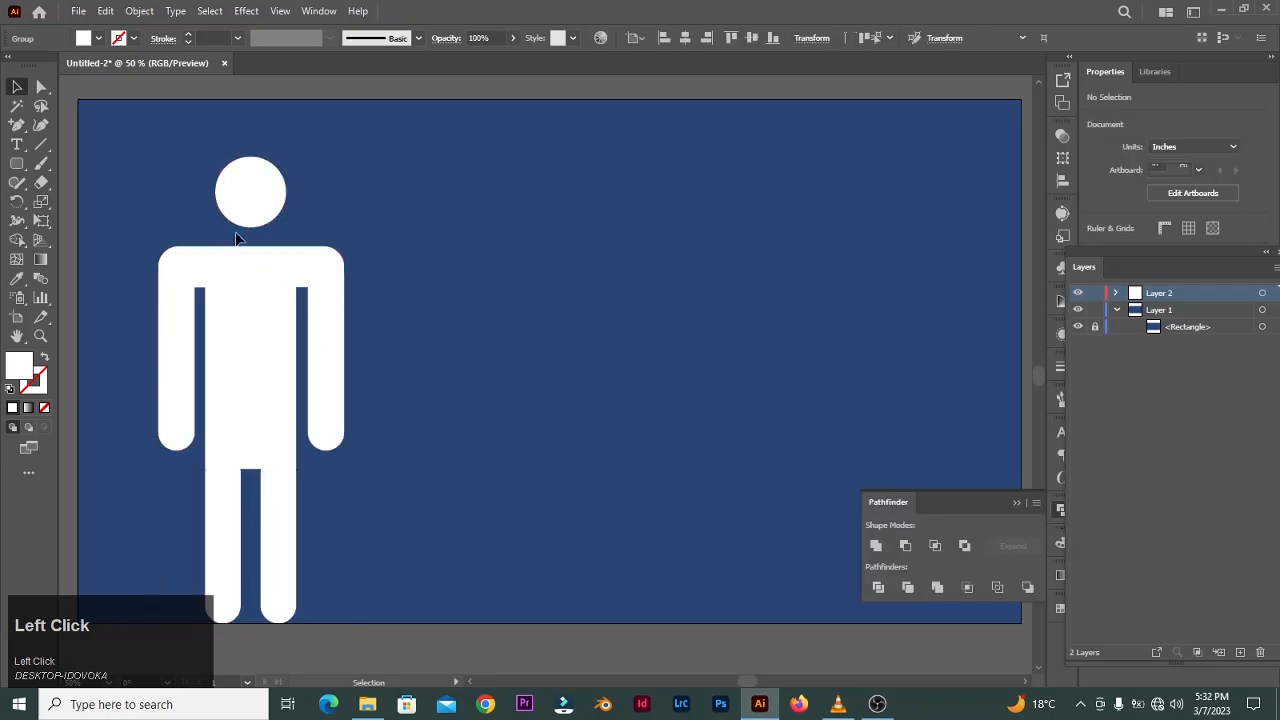
pyautogui.moveTo(246, 191); pyautogui.dragTo(246, 141)
pyautogui.click(534, 320)
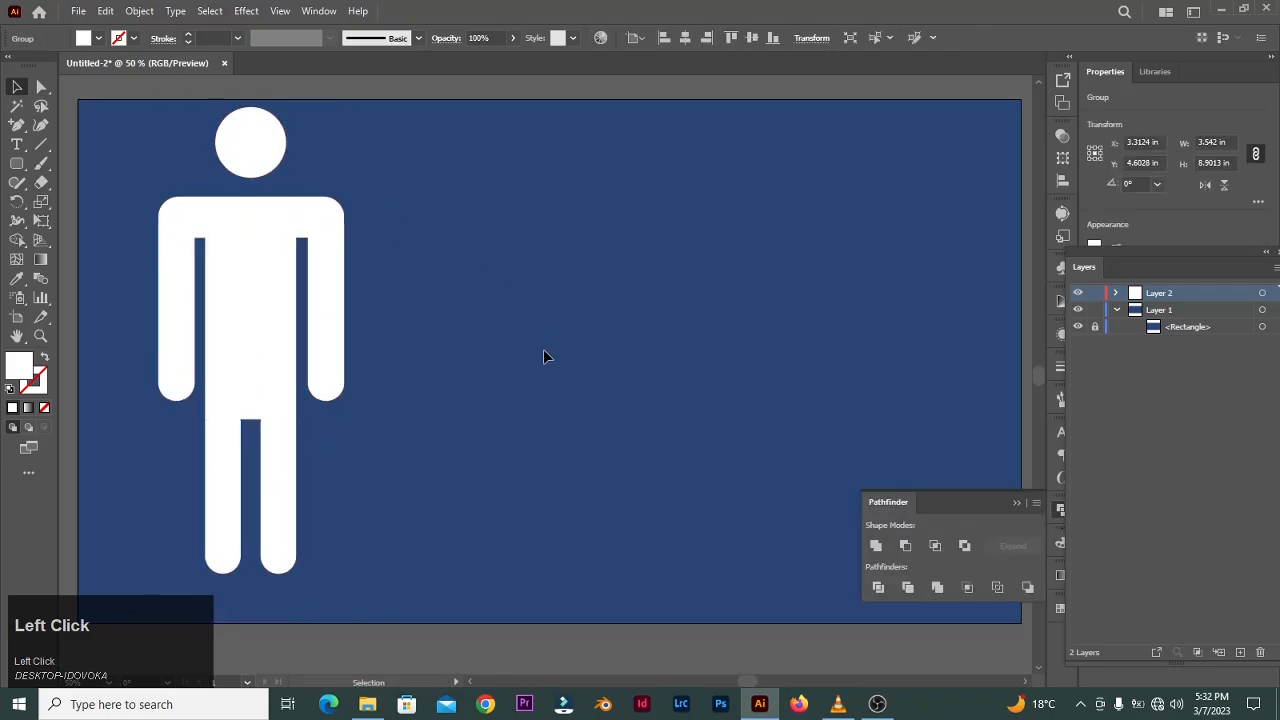
# - Draw a circle about 1.33 in as a second head and a rounded shoulder bar about 2.4 × 0.7 in under it
pyautogui.moveTo(18, 163); pyautogui.dragTo(152, 220)
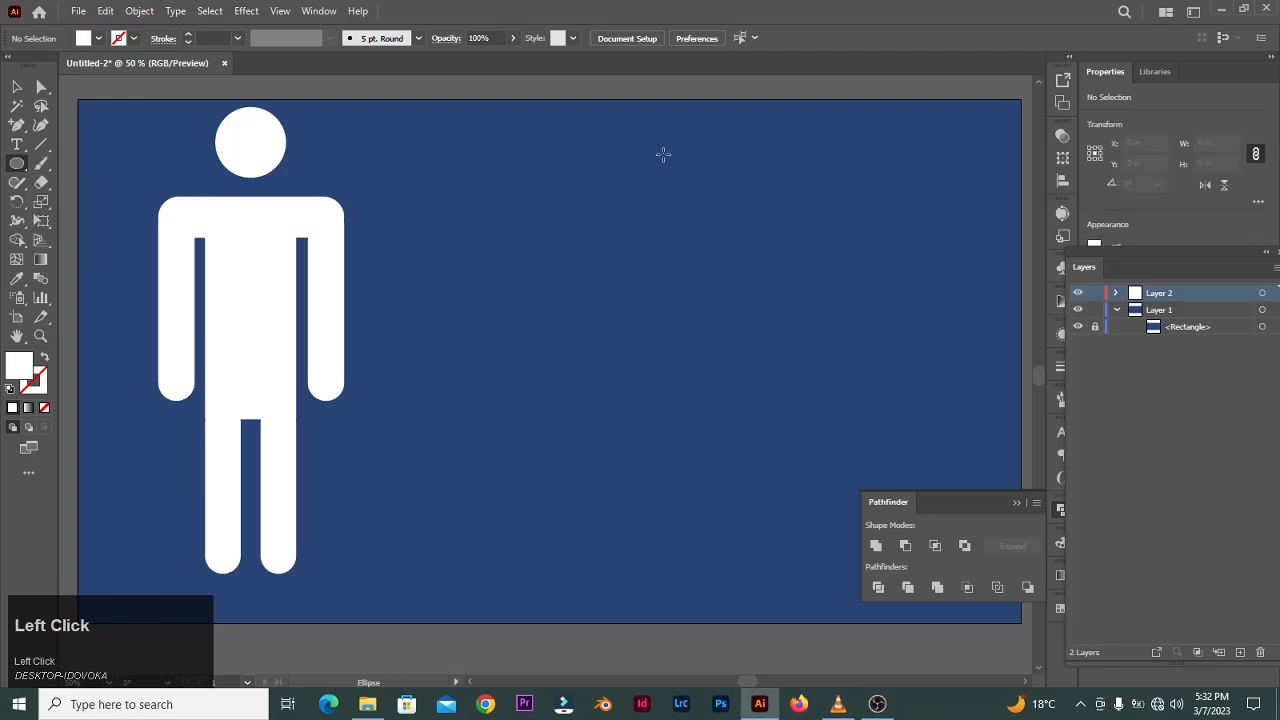
pyautogui.moveTo(662, 154)
pyautogui.mouseDown()
pyautogui.moveTo(694, 200)
pyautogui.moveTo(681, 184)
pyautogui.moveTo(700, 190)
pyautogui.moveTo(662, 150)
pyautogui.moveTo(700, 175)
pyautogui.moveTo(660, 152)
pyautogui.mouseUp()
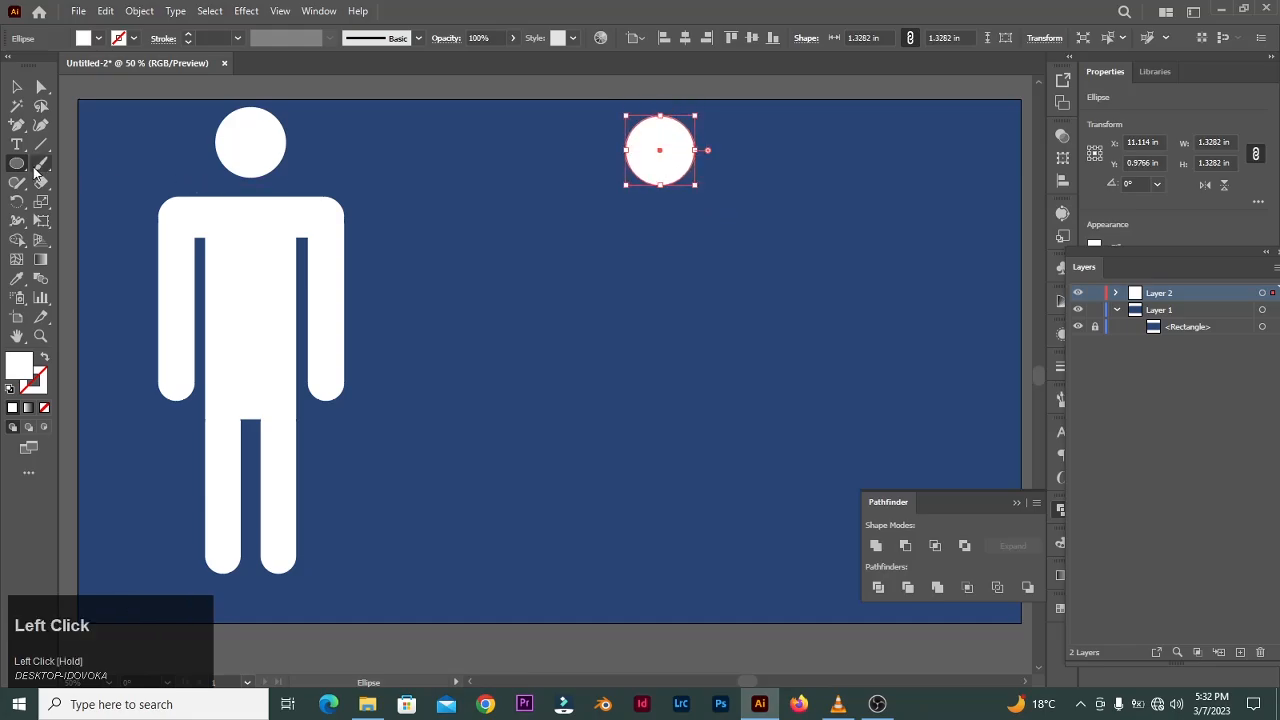
pyautogui.moveTo(24, 165); pyautogui.dragTo(112, 183)
pyautogui.moveTo(598, 216); pyautogui.dragTo(663, 227)
# - Draw a rectangle about 1.8 × 3.4 in under the new shoulders as the torso
pyautogui.moveTo(16, 168); pyautogui.dragTo(16, 170)
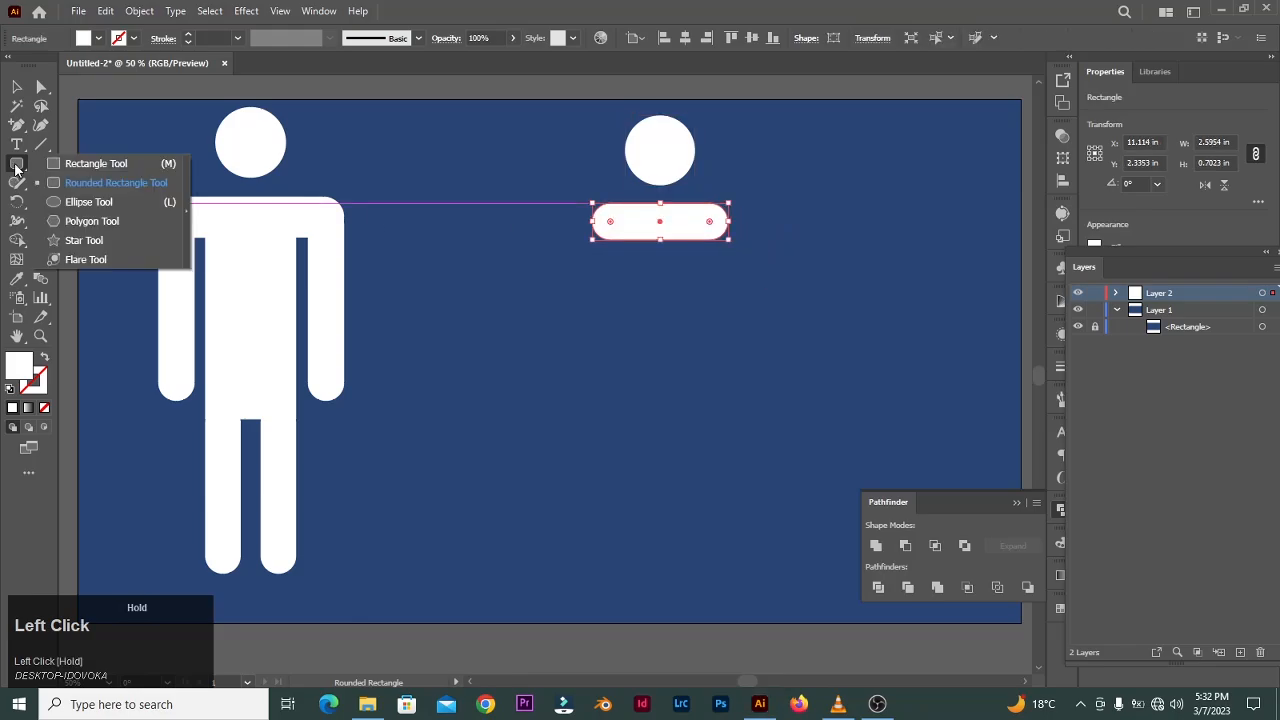
pyautogui.click(60, 164)
pyautogui.moveTo(619, 240); pyautogui.dragTo(710, 415)
pyautogui.press('v')
pyautogui.click(438, 280)
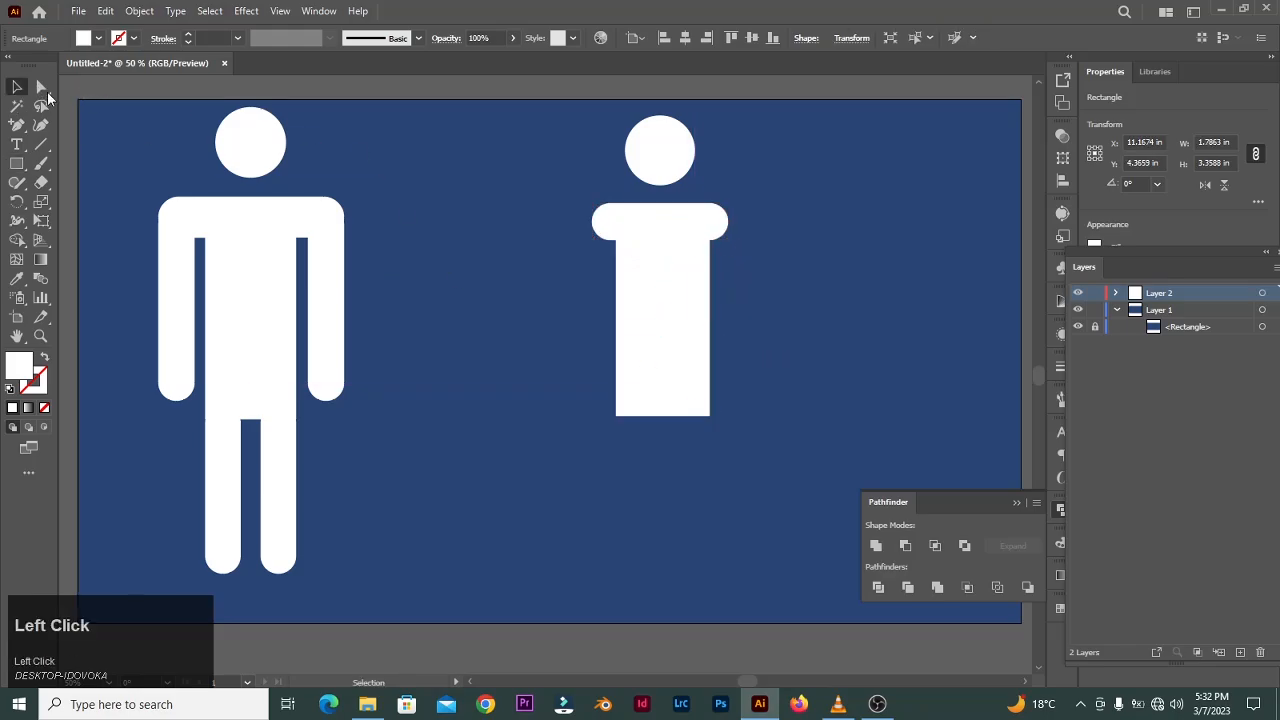
# - Scale the torso's bottom anchors outward into a trapezoid dress about 3.8 in wide
pyautogui.click(41, 87)
pyautogui.moveTo(744, 453); pyautogui.dragTo(744, 452)
pyautogui.click(41, 201)
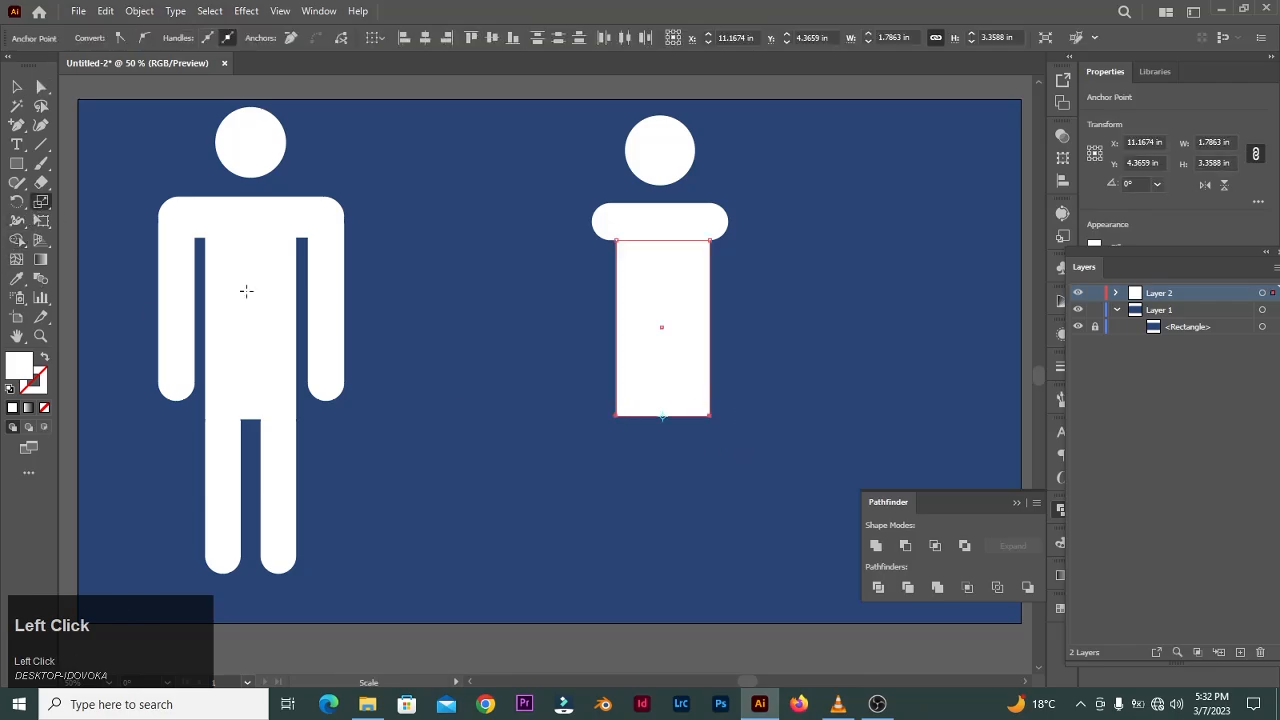
pyautogui.moveTo(616, 416); pyautogui.dragTo(562, 425)
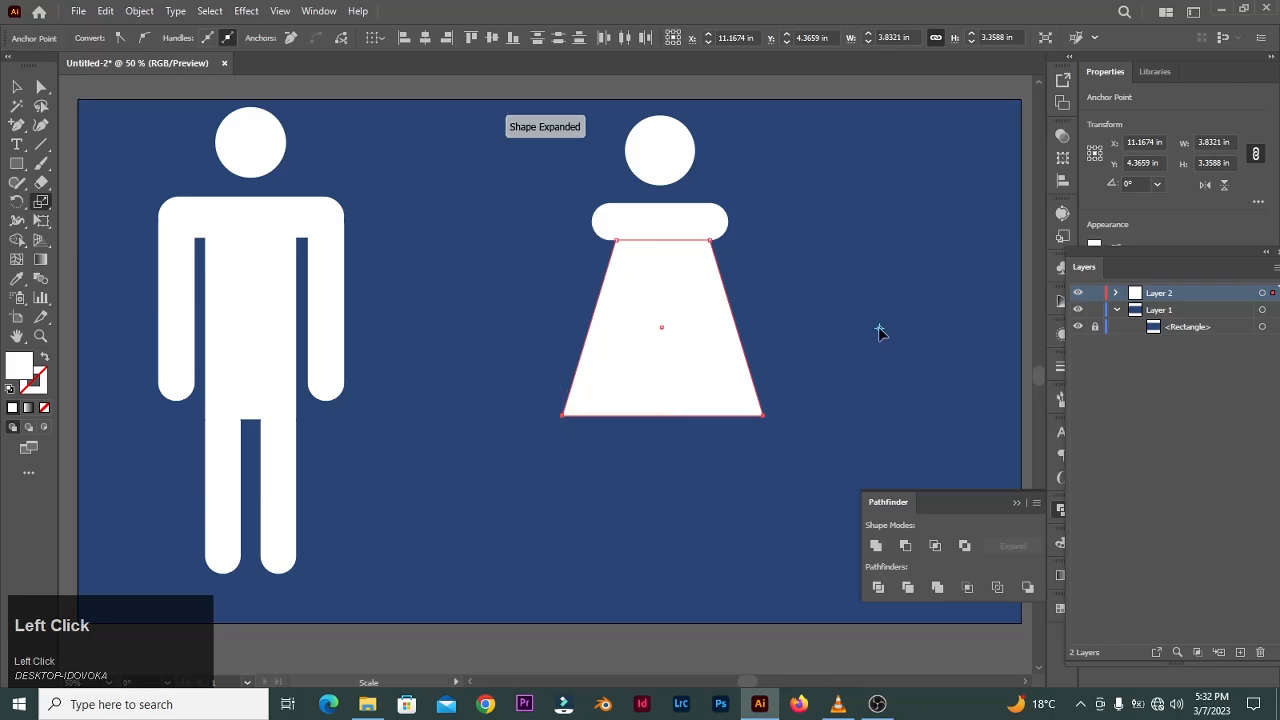
# - Add a rounded-rectangle arm angled down from the right end of the new shoulders
pyautogui.press('v')
pyautogui.click(677, 224)
pyautogui.moveTo(732, 221); pyautogui.dragTo(886, 434)
pyautogui.click(16, 163)
pyautogui.click(90, 180)
pyautogui.press('v')
pyautogui.moveTo(808, 368); pyautogui.dragTo(768, 311)
pyautogui.click(837, 294)
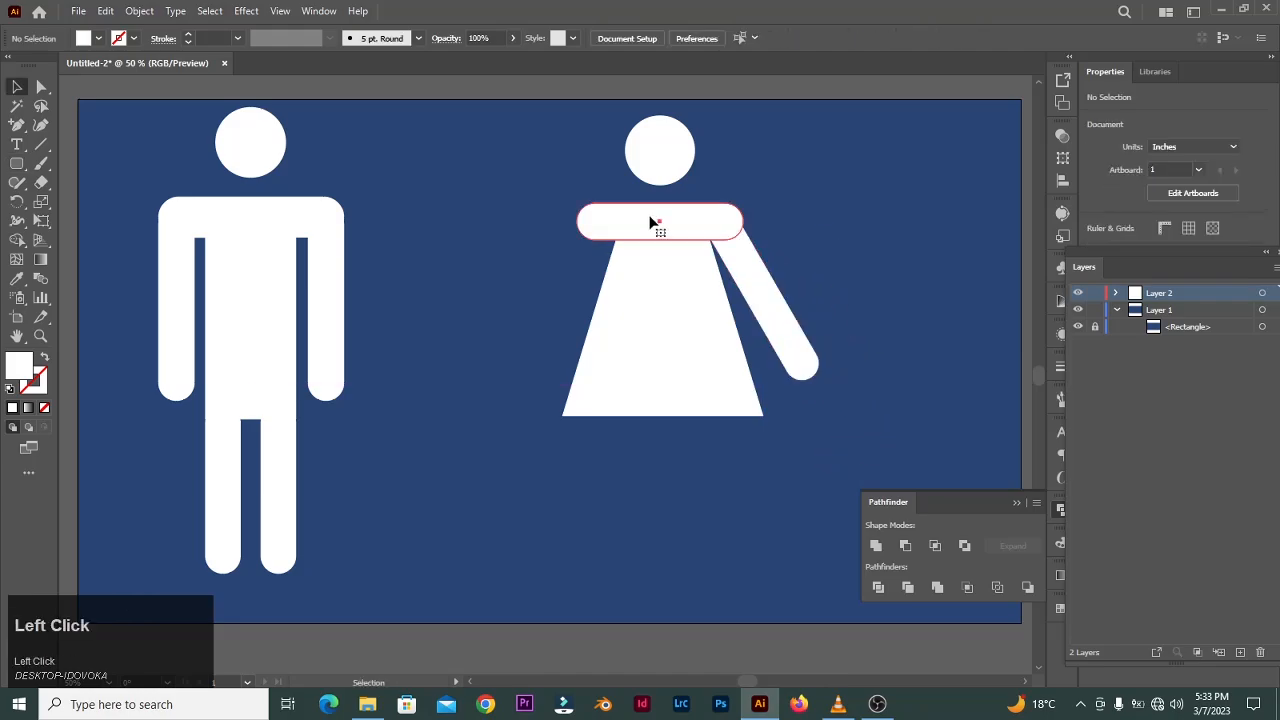
# - Shorten the shoulder bar to about 3.4 in so its right end meets the arm
pyautogui.click(650, 222)
pyautogui.moveTo(743, 221); pyautogui.dragTo(740, 218)
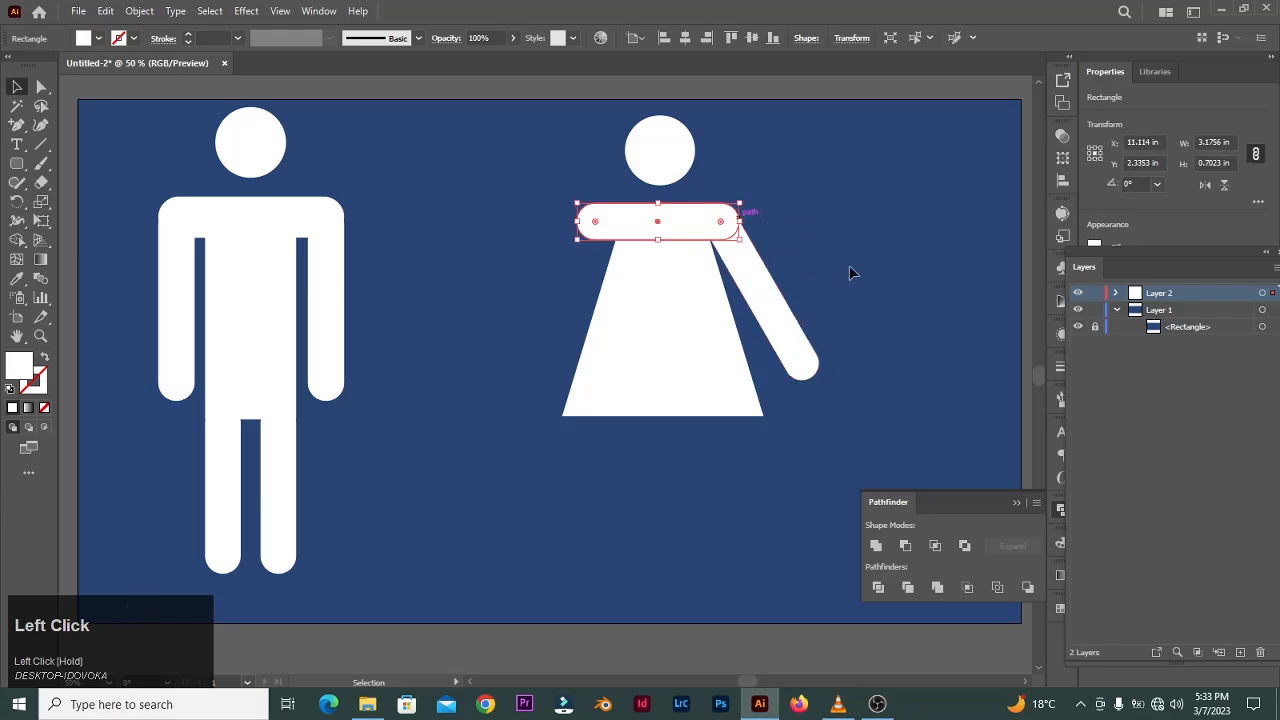
pyautogui.click(849, 273)
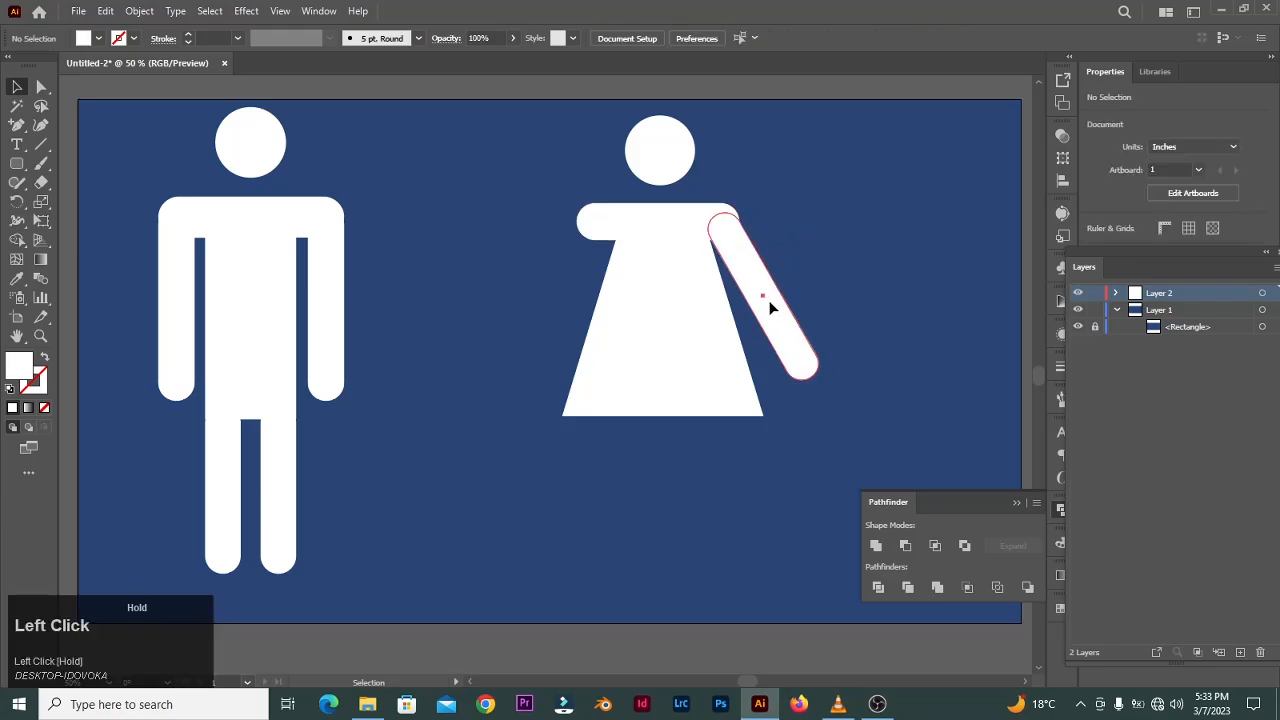
# - Reflect a copy of the angled arm
pyautogui.moveTo(770, 306); pyautogui.dragTo(770, 297)
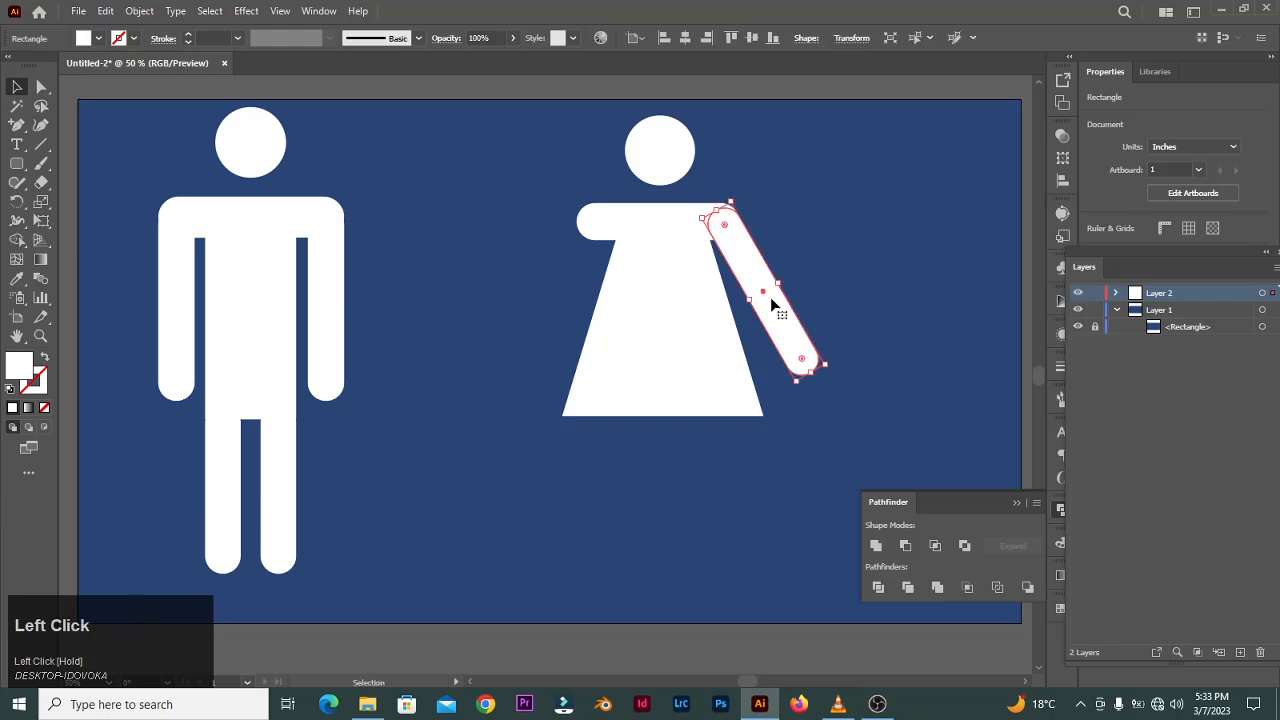
pyautogui.rightClick(778, 305)
pyautogui.moveTo(856, 588)
pyautogui.click(1001, 507)
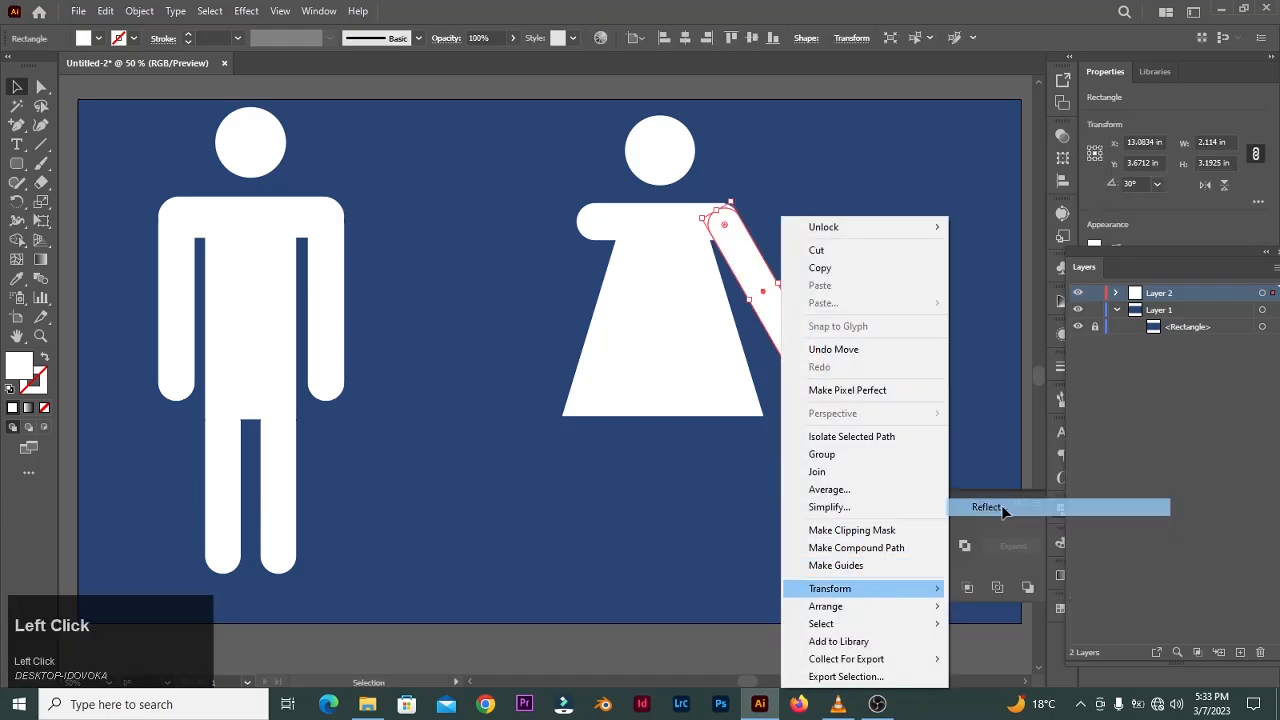
pyautogui.click(823, 437)
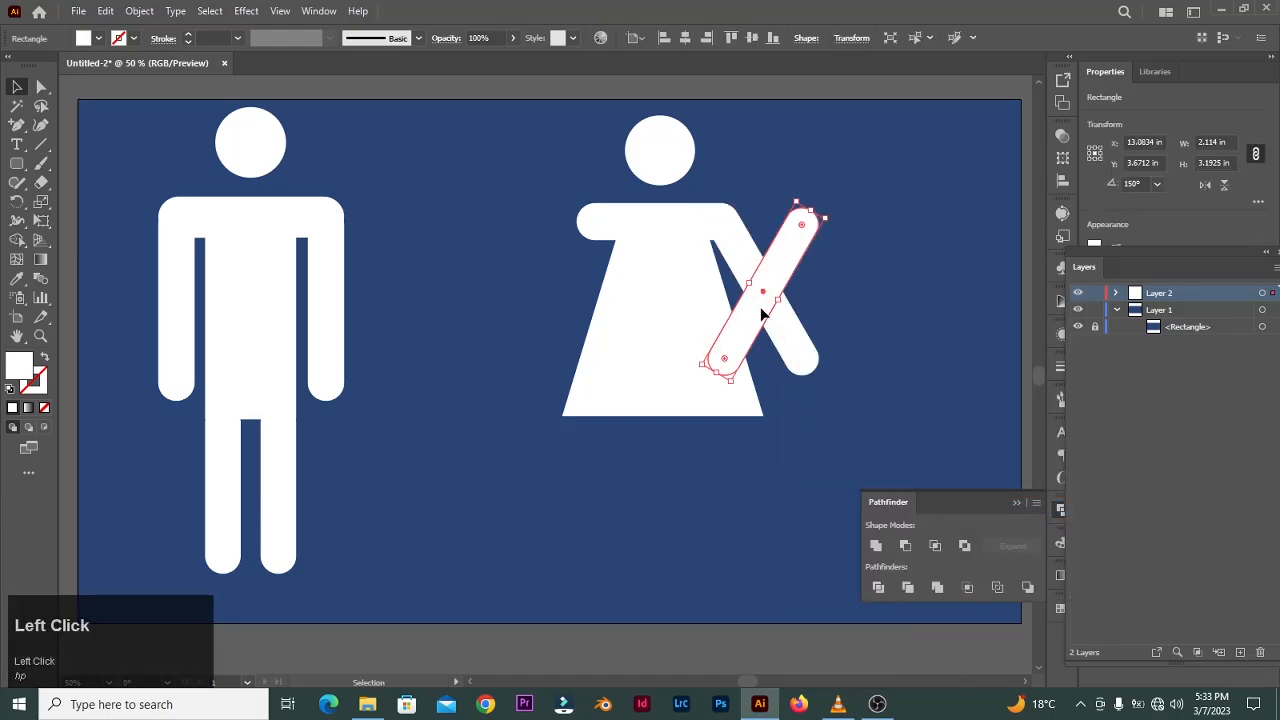
# - Move the reflected arm to the left shoulder and trim the shoulder bar's left end to match
pyautogui.moveTo(762, 314); pyautogui.dragTo(563, 318)
pyautogui.click(613, 215)
pyautogui.moveTo(577, 221); pyautogui.dragTo(586, 222)
pyautogui.click(518, 222)
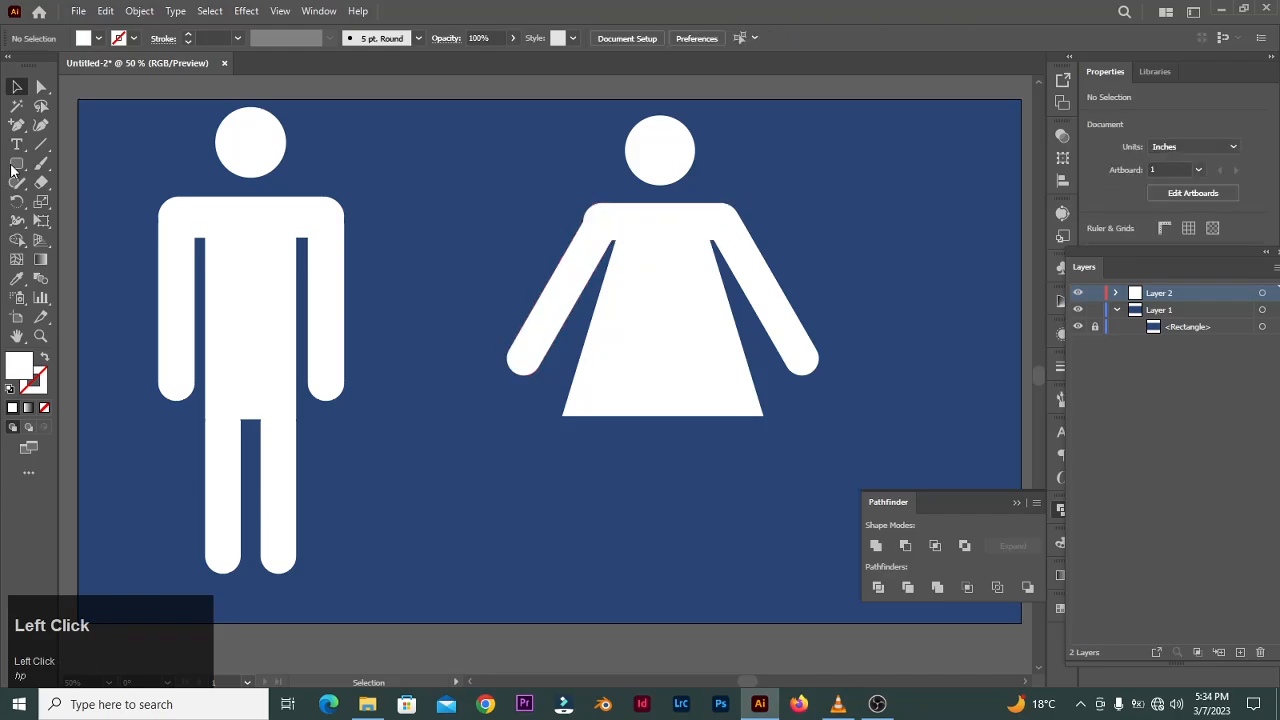
# - Draw a rounded-rectangle leg about 0.6 × 3.3 in under the dress and duplicate it to the left
pyautogui.moveTo(688, 405)
pyautogui.mouseDown()
pyautogui.moveTo(705, 410)
pyautogui.moveTo(720, 600)
pyautogui.moveTo(719, 578)
pyautogui.mouseUp()
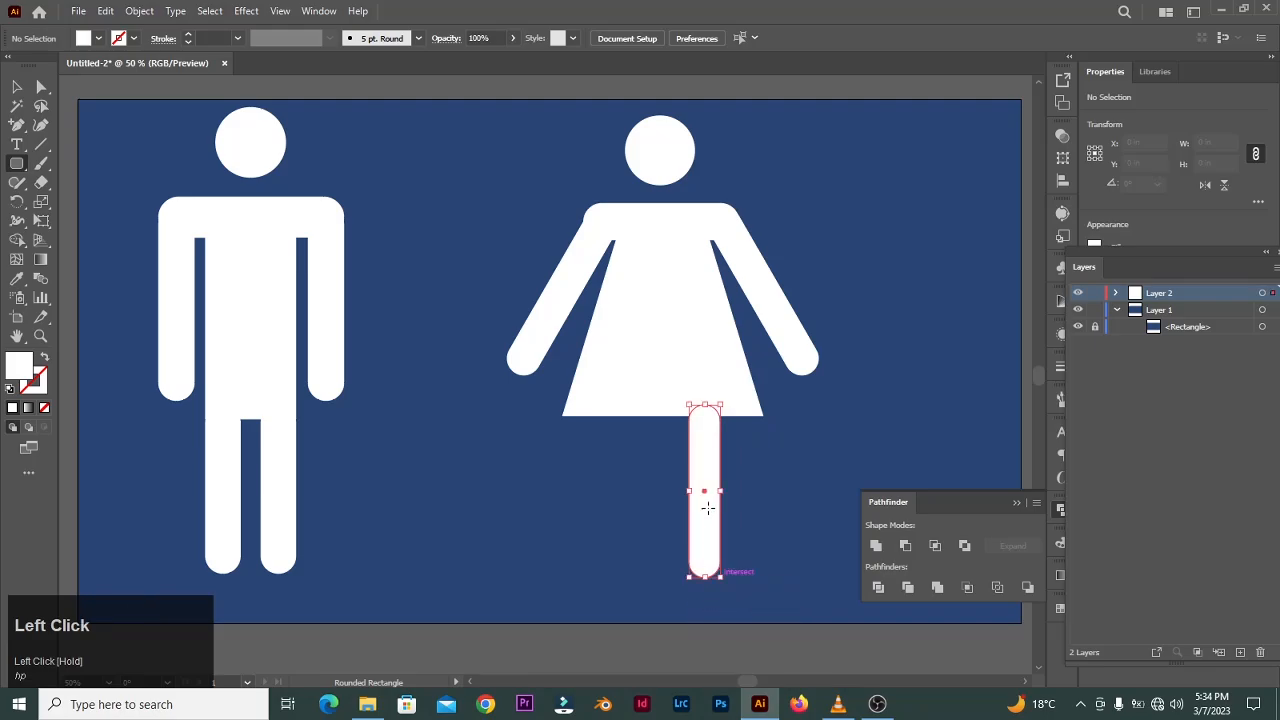
pyautogui.moveTo(706, 494); pyautogui.dragTo(632, 492)
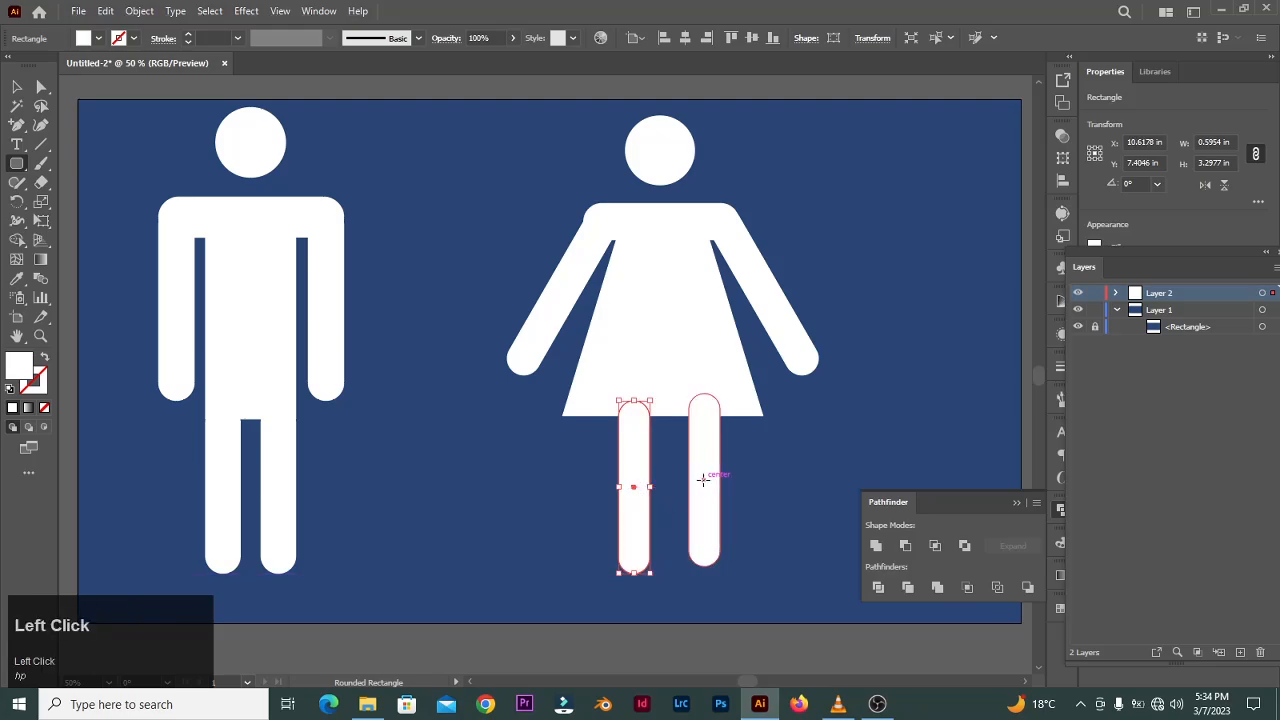
# - Nudge the right leg, then undo the last two moves
pyautogui.click(703, 480)
pyautogui.click(687, 391)
pyautogui.press('v')
pyautogui.click(706, 479)
pyautogui.moveTo(706, 479); pyautogui.dragTo(708, 487)
pyautogui.hotkey('ctrl', 'z')
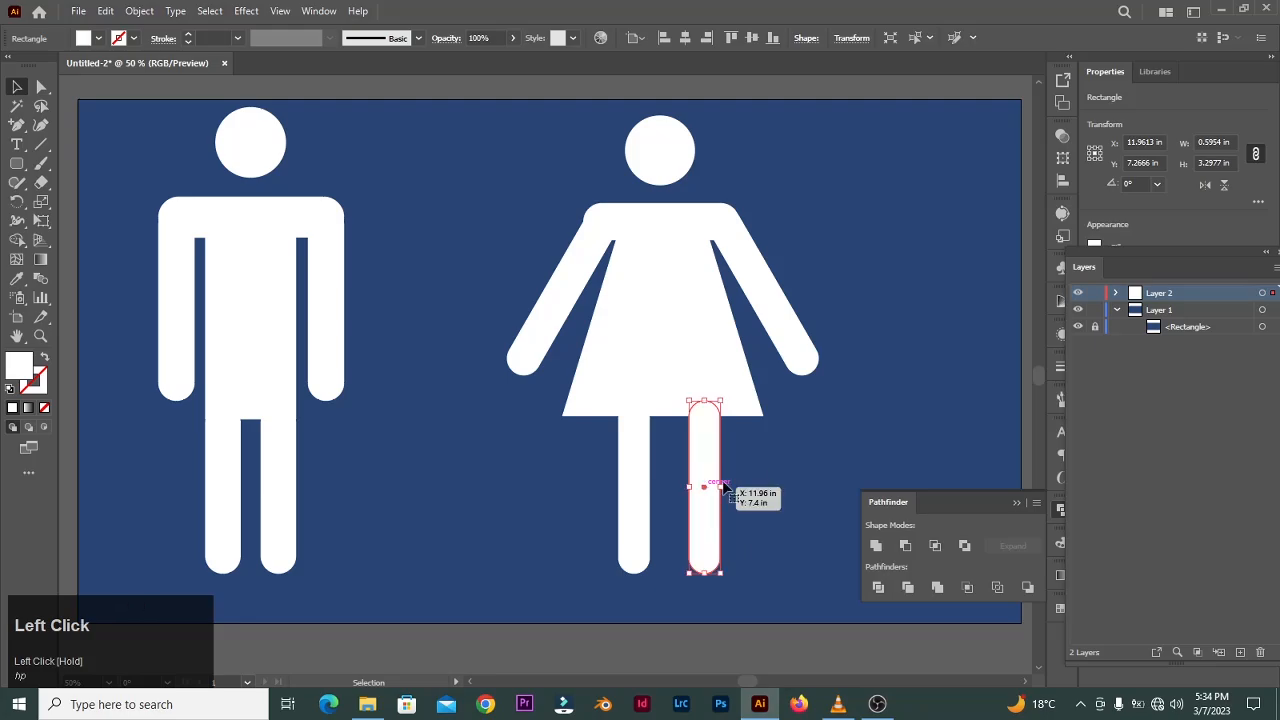
pyautogui.hotkey('ctrl', 'z')
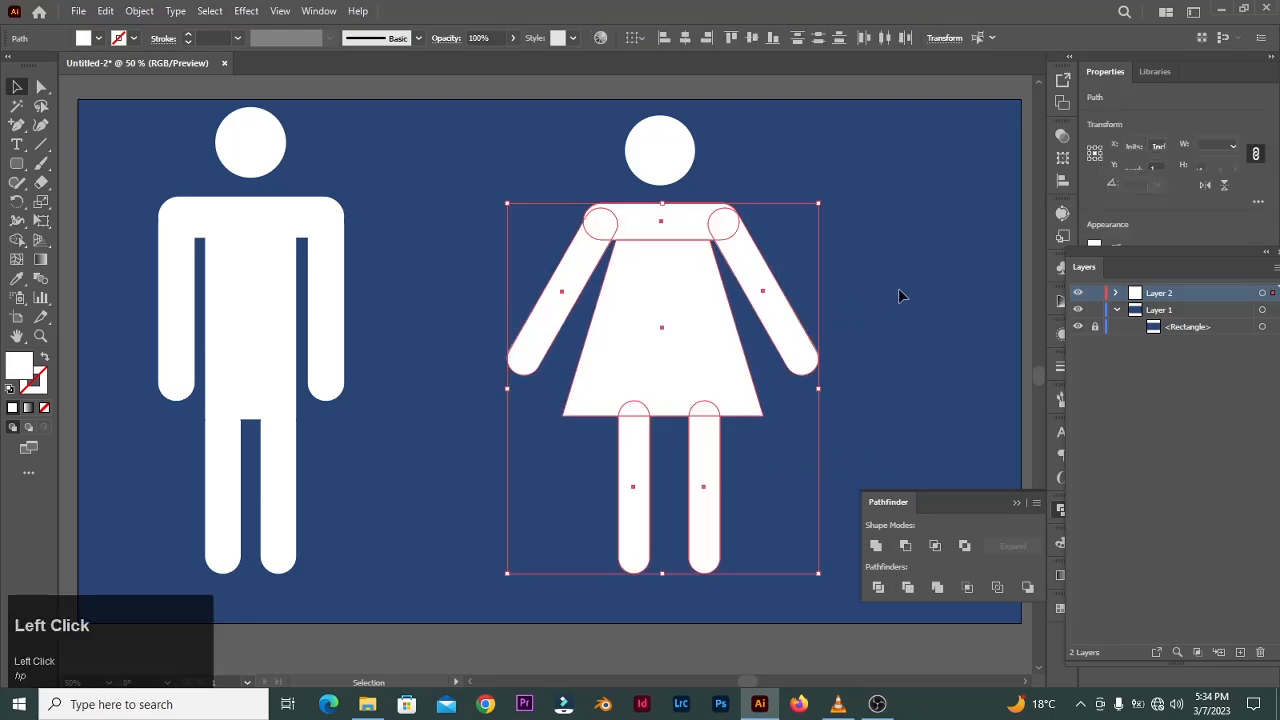
# - Select all parts of the female figure's body and unite them with Pathfinder
pyautogui.click(898, 288)
pyautogui.click(600, 214)
pyautogui.moveTo(583, 220); pyautogui.dragTo(588, 219)
pyautogui.click(524, 211)
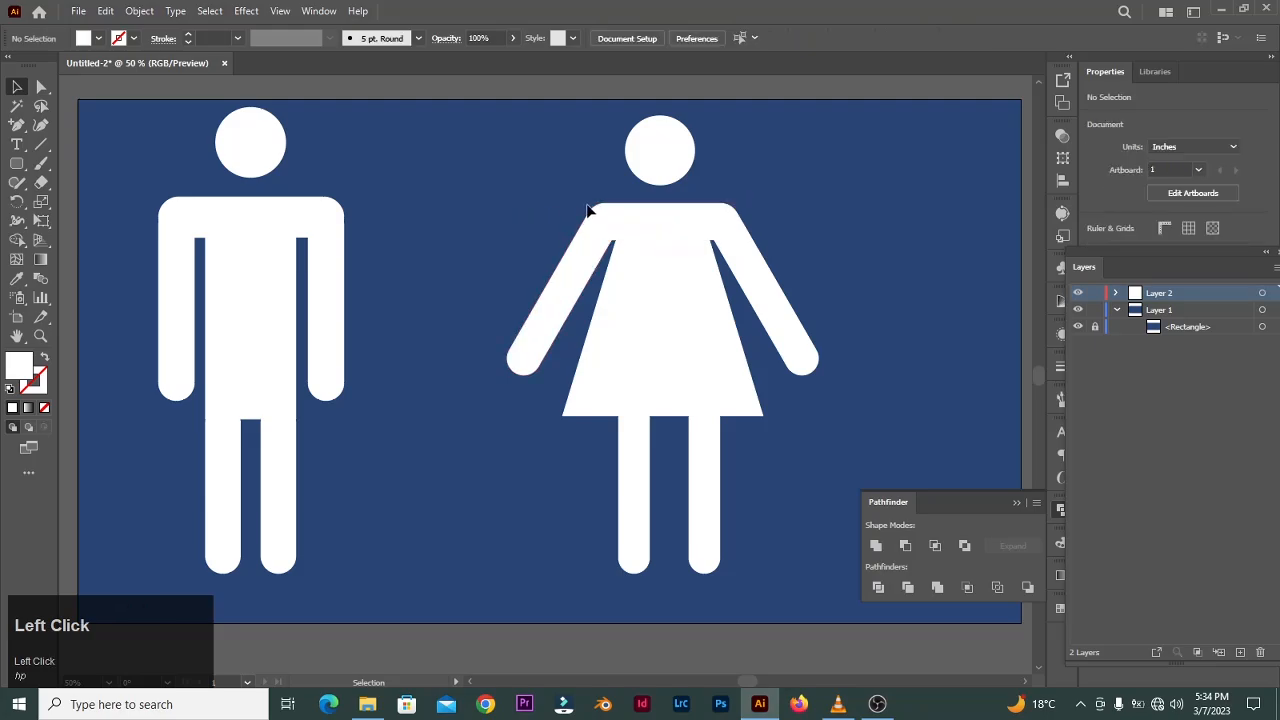
pyautogui.moveTo(797, 564); pyautogui.dragTo(797, 565)
pyautogui.click(937, 587)
pyautogui.click(921, 395)
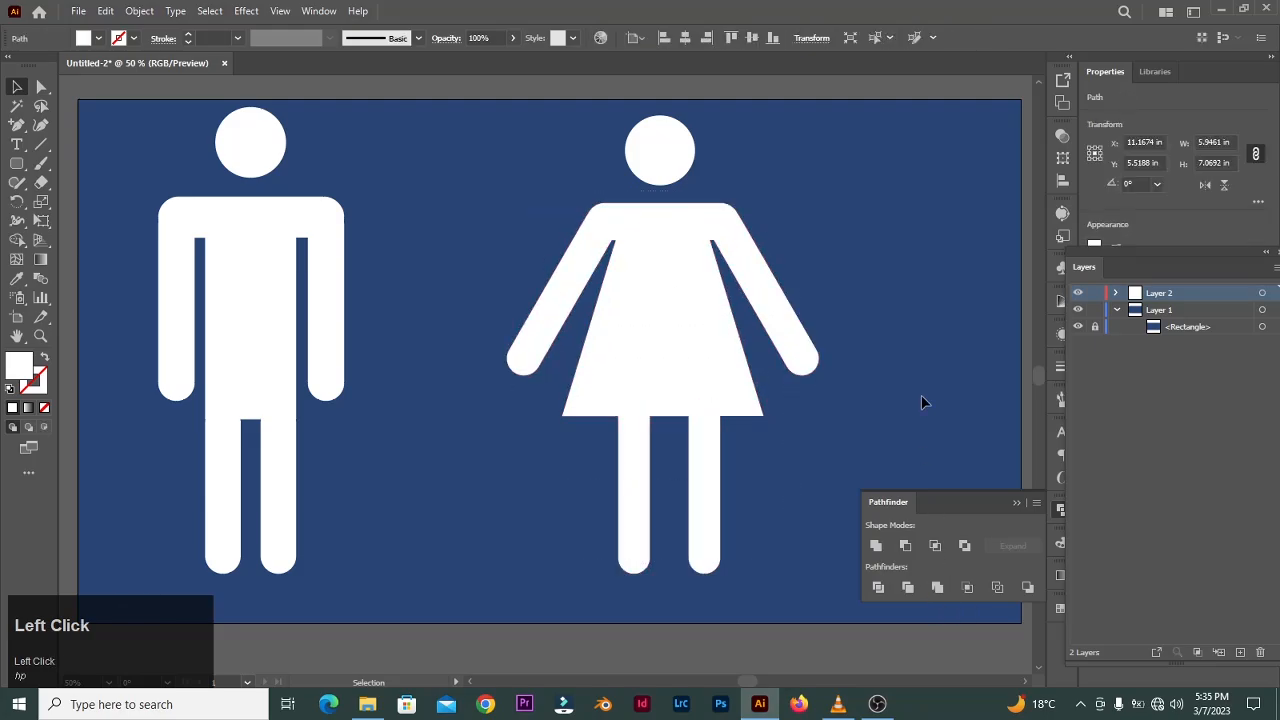
# - Move the female figure to the right and group its body with its head
pyautogui.press('space')
pyautogui.moveTo(440, 221); pyautogui.dragTo(440, 220)
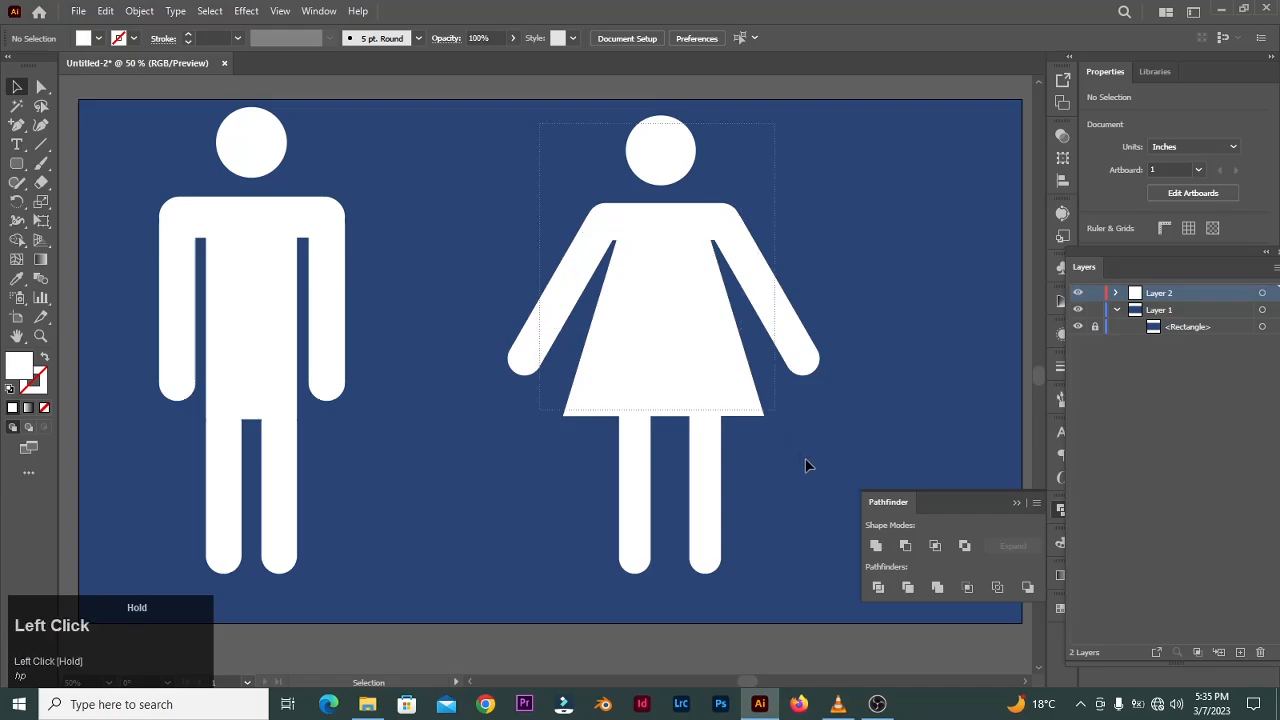
pyautogui.moveTo(708, 396); pyautogui.dragTo(858, 398)
pyautogui.rightClick(855, 408)
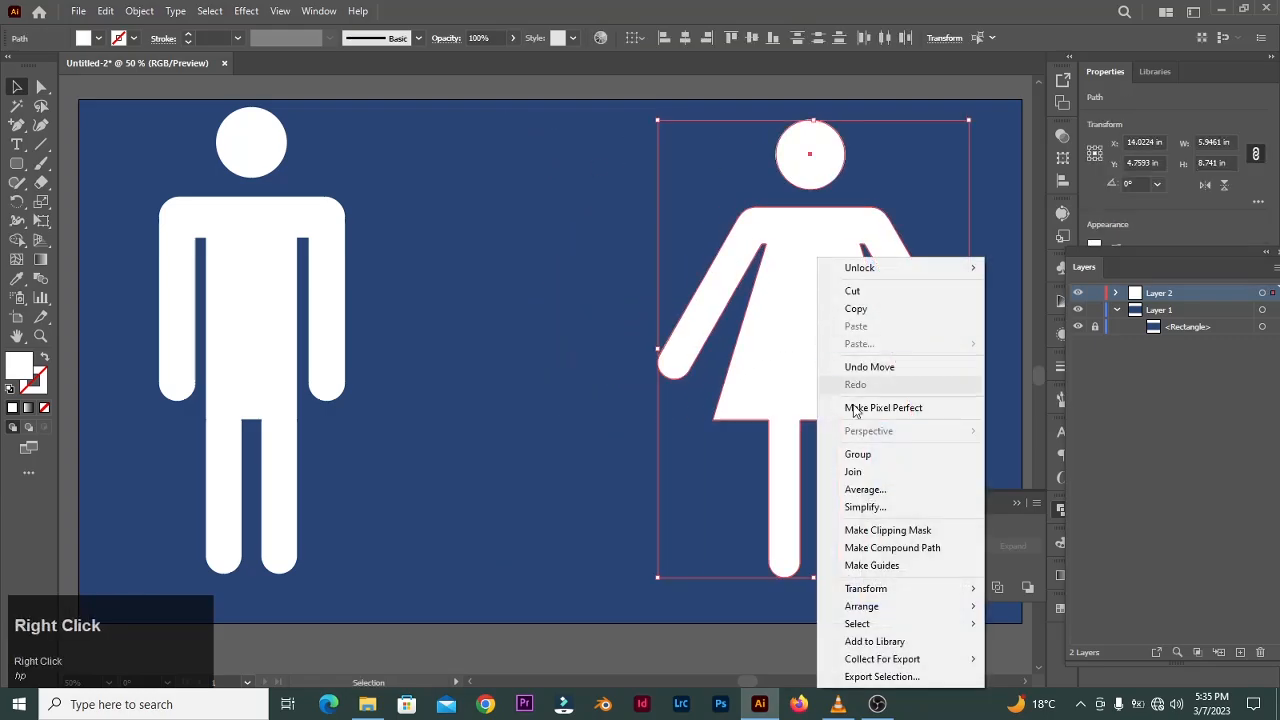
pyautogui.click(857, 454)
# - Draw a vertical divider line between the two figures with a white 7 pt stroke
pyautogui.click(266, 163)
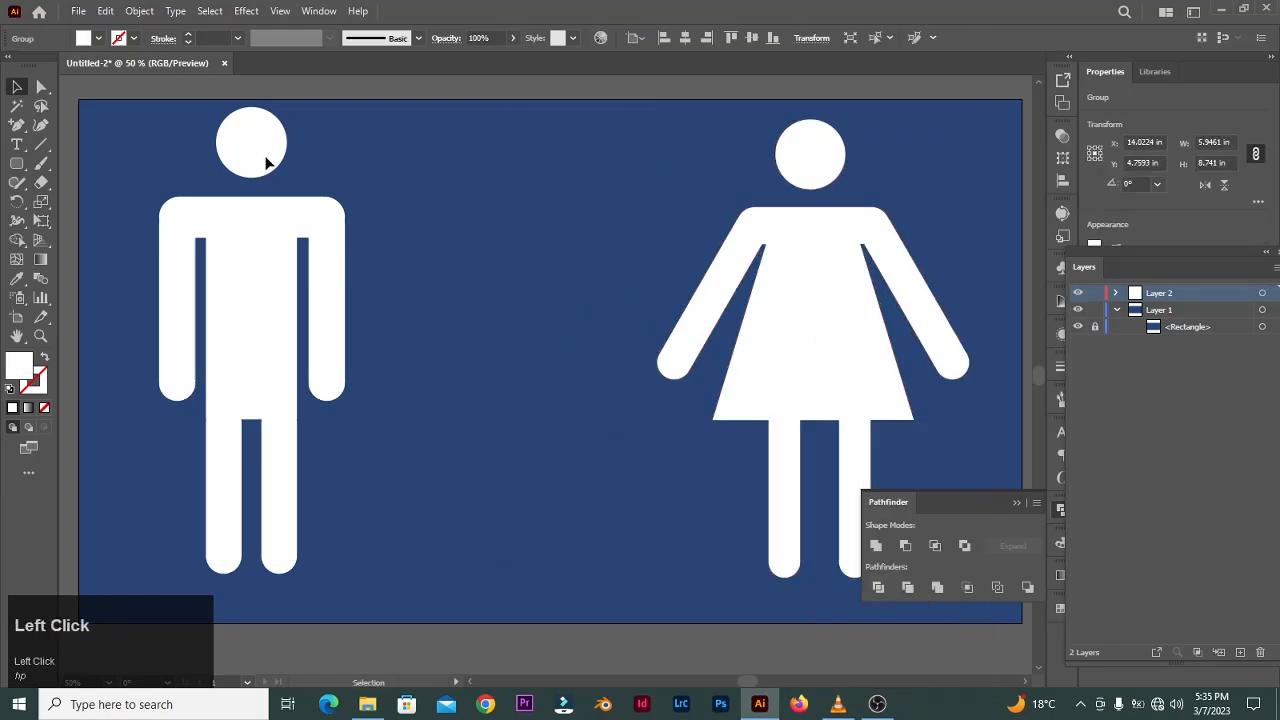
pyautogui.click(564, 249)
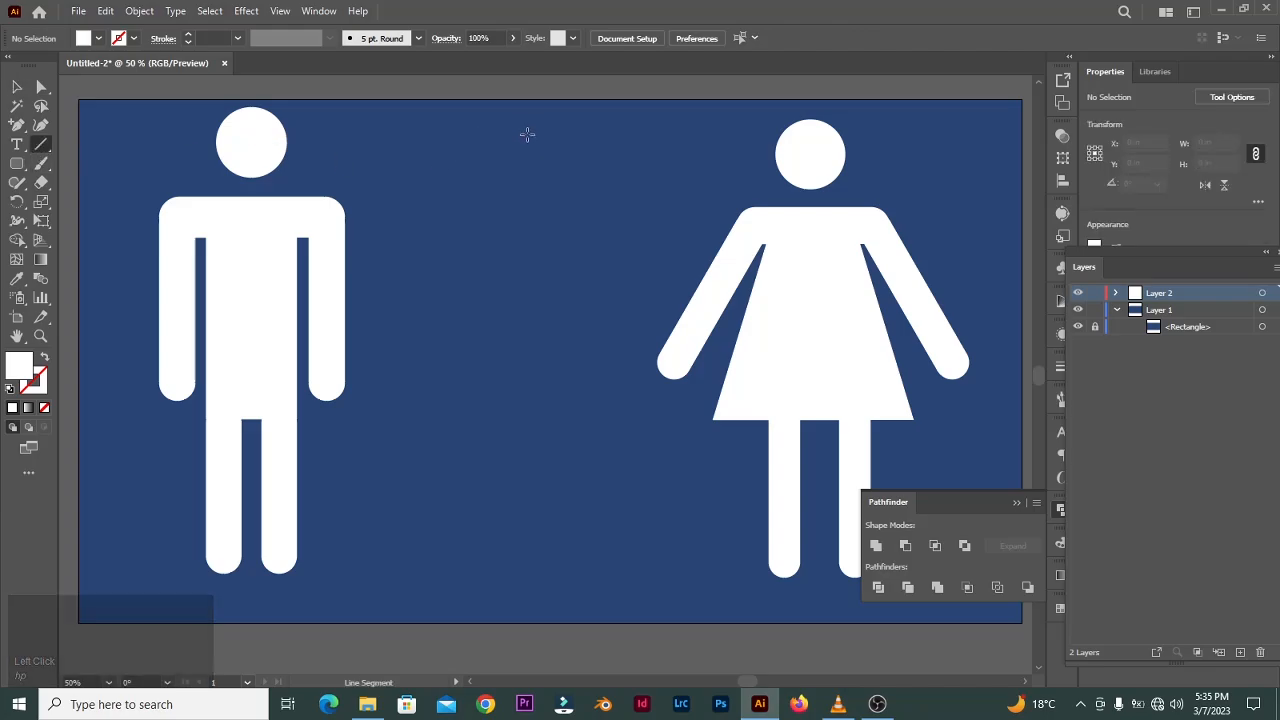
pyautogui.moveTo(536, 142)
pyautogui.mouseDown()
pyautogui.moveTo(251, 137)
pyautogui.moveTo(558, 403)
pyautogui.moveTo(573, 552)
pyautogui.mouseUp()
pyautogui.click(133, 39)
pyautogui.click(40, 70)
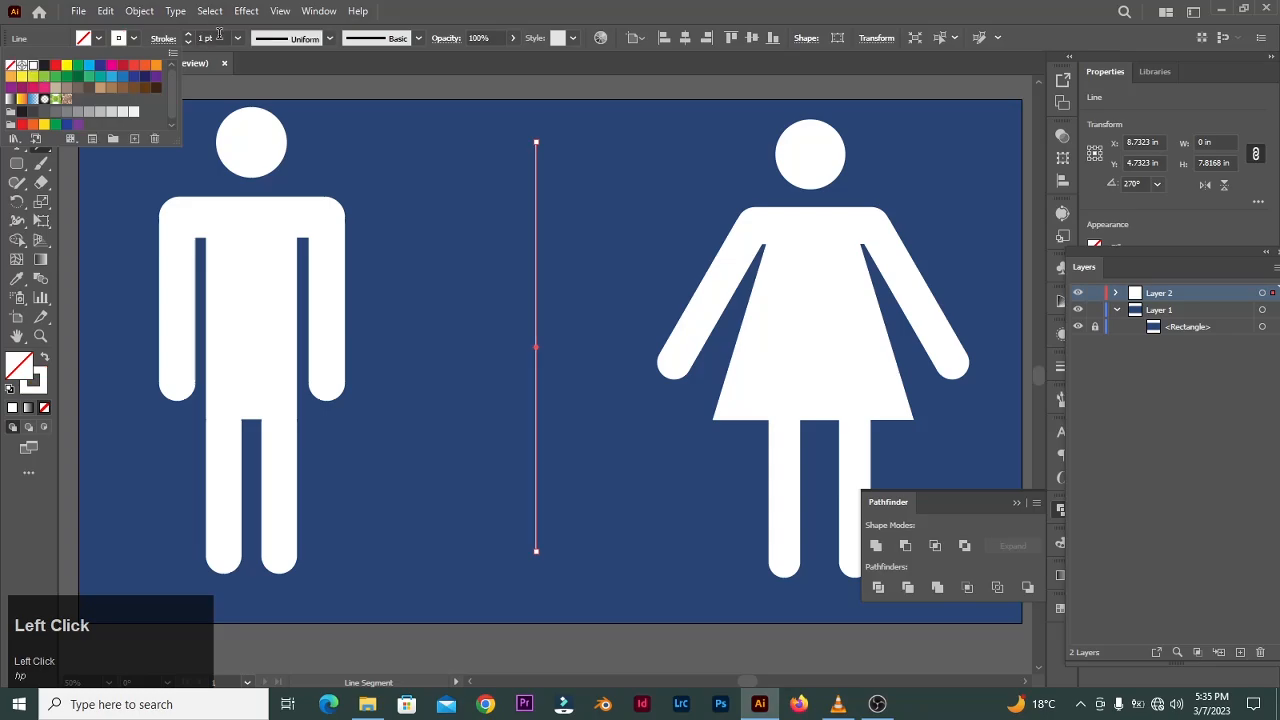
pyautogui.click(237, 38)
pyautogui.click(257, 214)
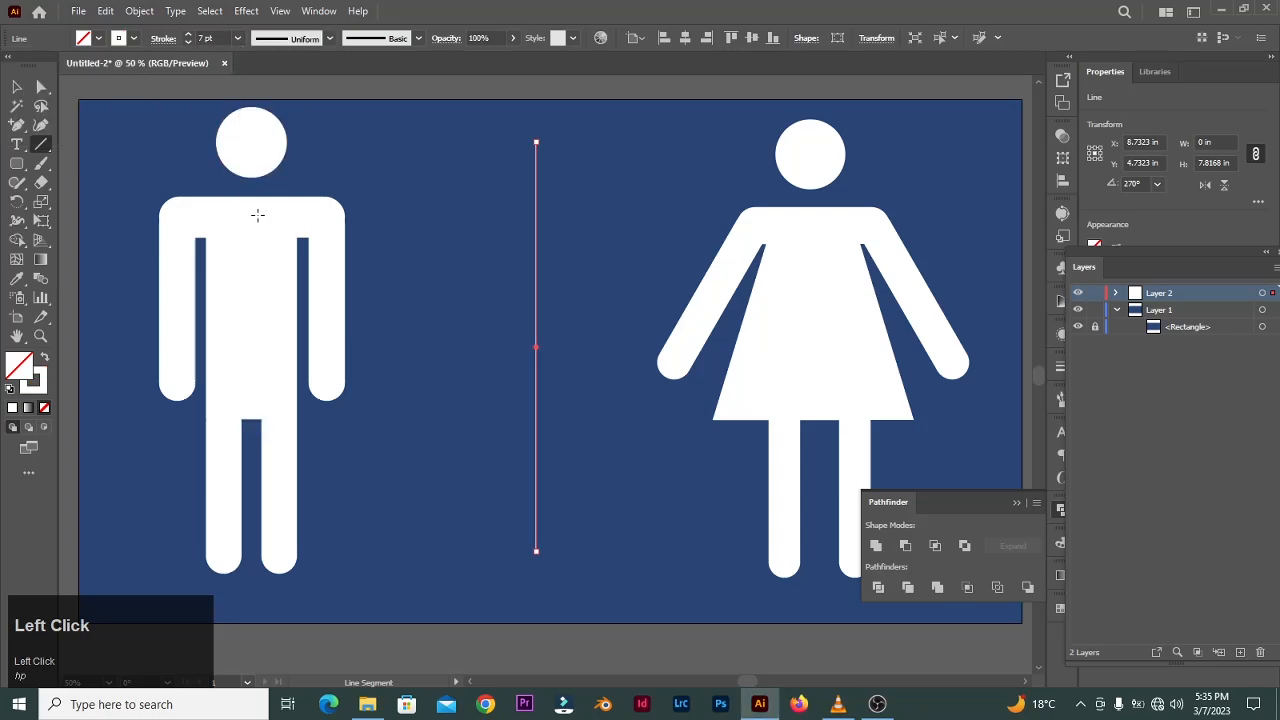
pyautogui.press('v')
pyautogui.click(552, 643)
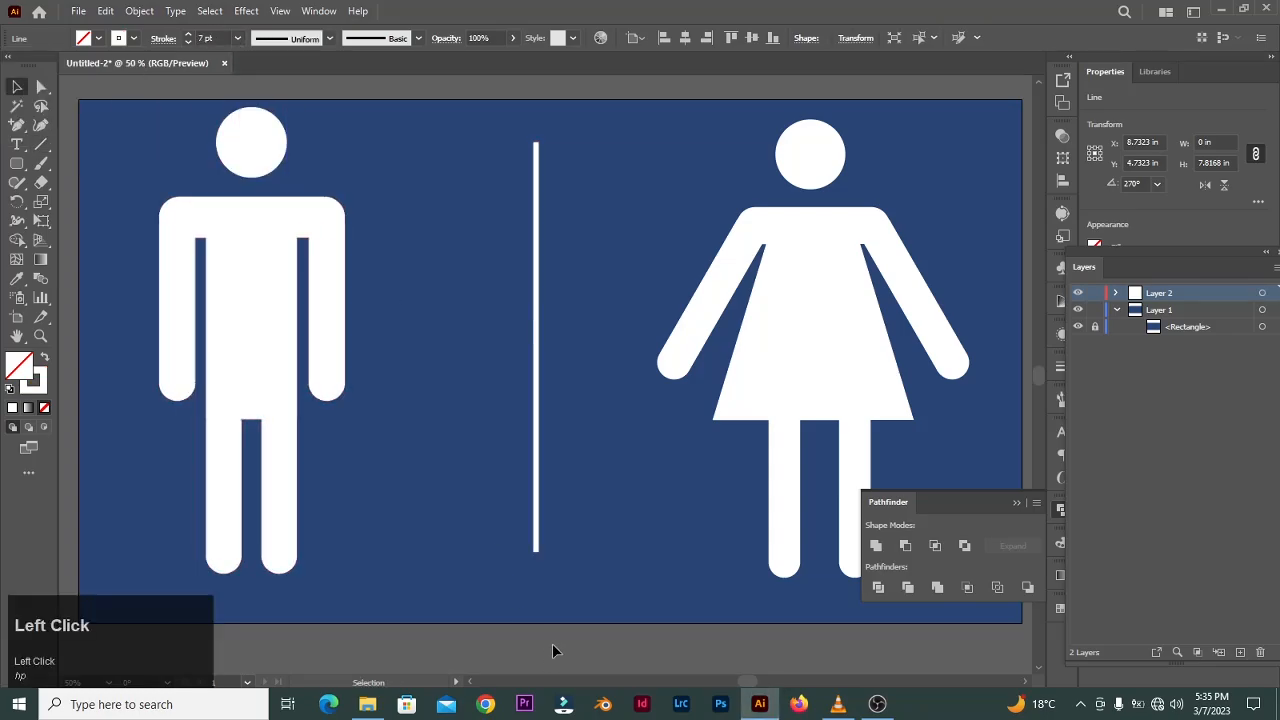
# - Scale down the male figure and move it closer to the divider
pyautogui.click(271, 394)
pyautogui.moveTo(252, 574); pyautogui.dragTo(285, 551)
pyautogui.moveTo(345, 340)
pyautogui.mouseDown()
pyautogui.moveTo(309, 340)
pyautogui.moveTo(337, 340)
pyautogui.mouseUp()
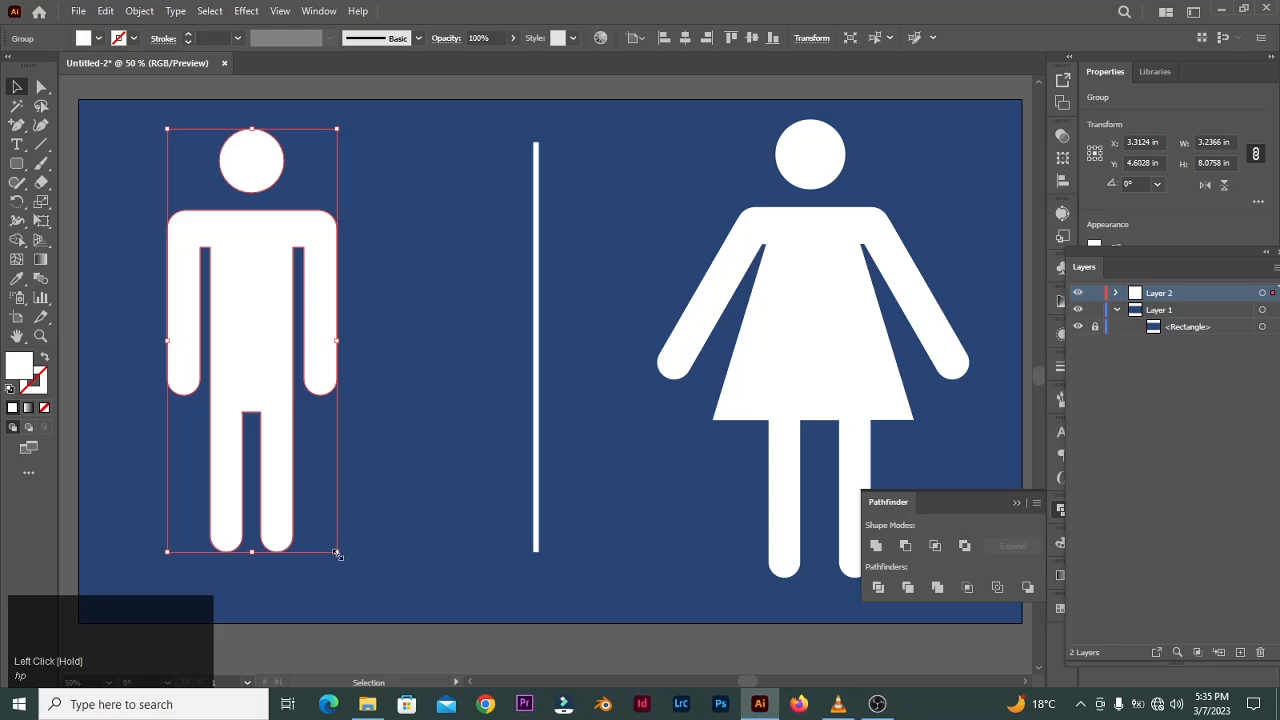
pyautogui.hotkey('ctrl', 'z')
pyautogui.hotkey('ctrl', 'z')
pyautogui.moveTo(331, 554); pyautogui.dragTo(319, 509)
pyautogui.moveTo(275, 363); pyautogui.dragTo(356, 363)
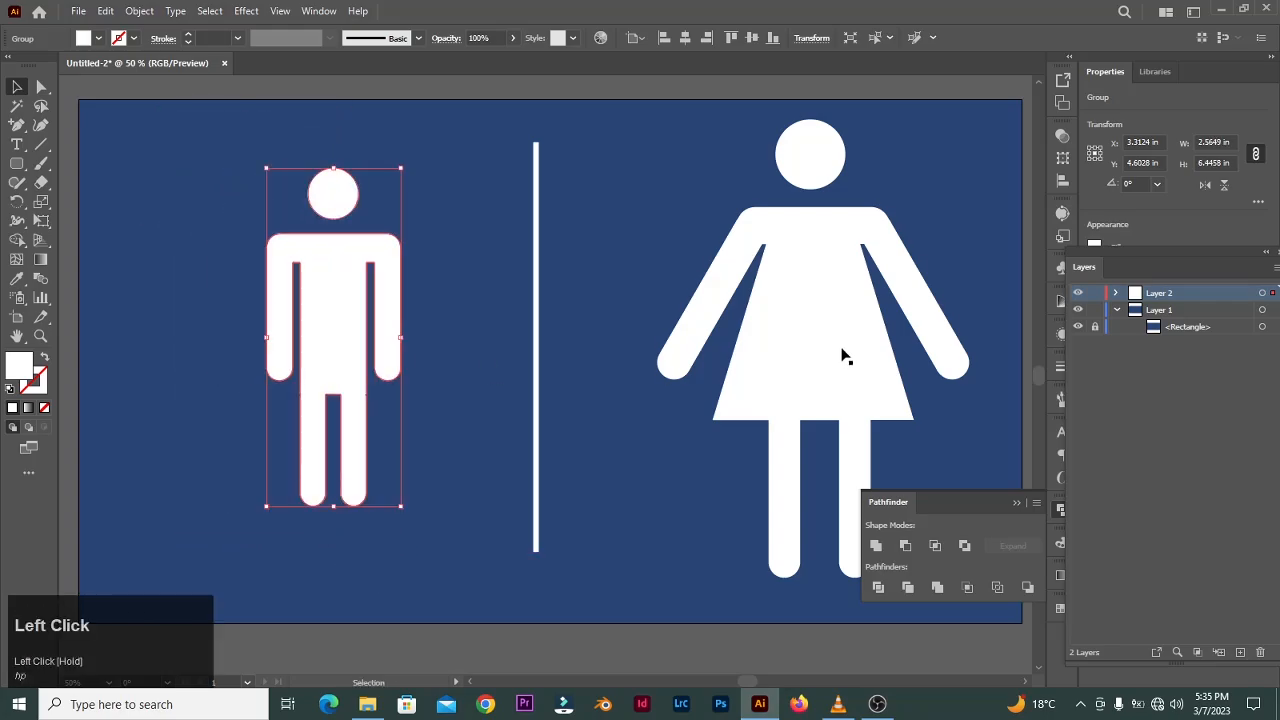
# - Scale down the female figure, narrow it slightly and position it right of the divider
pyautogui.click(843, 355)
pyautogui.moveTo(657, 580); pyautogui.dragTo(692, 522)
pyautogui.moveTo(805, 373); pyautogui.dragTo(751, 366)
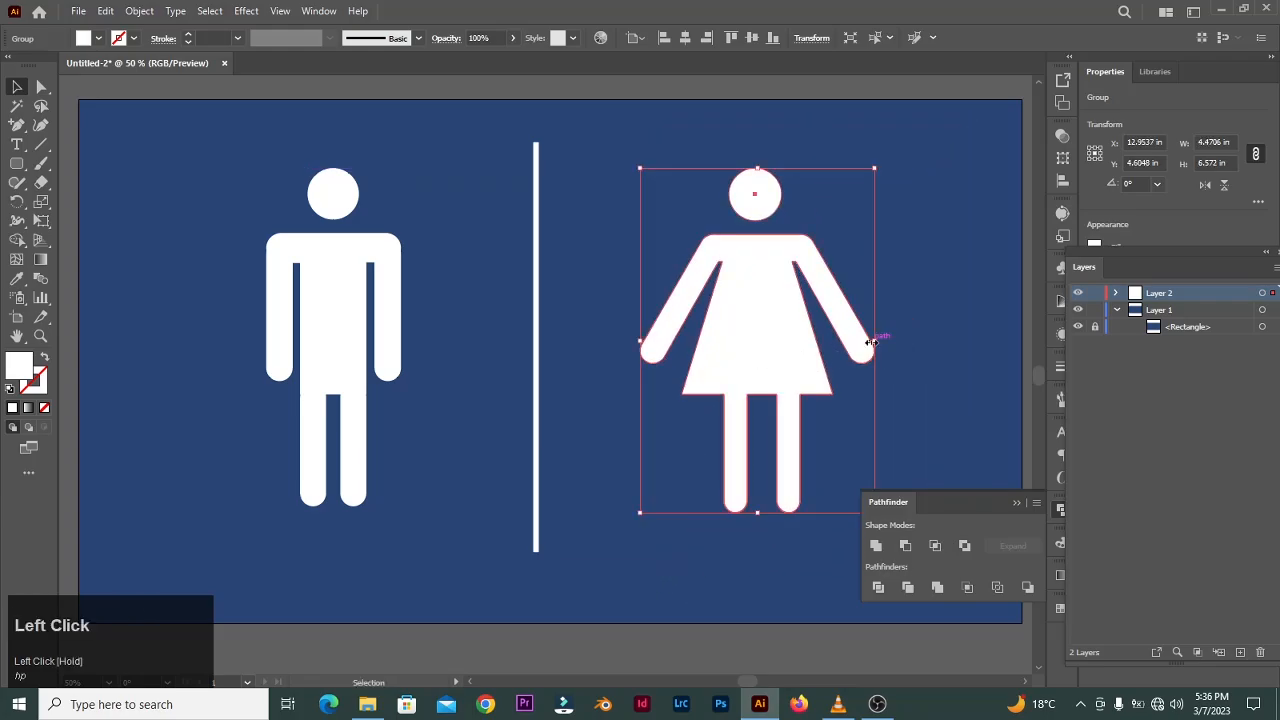
pyautogui.moveTo(874, 341); pyautogui.dragTo(862, 342)
pyautogui.click(896, 324)
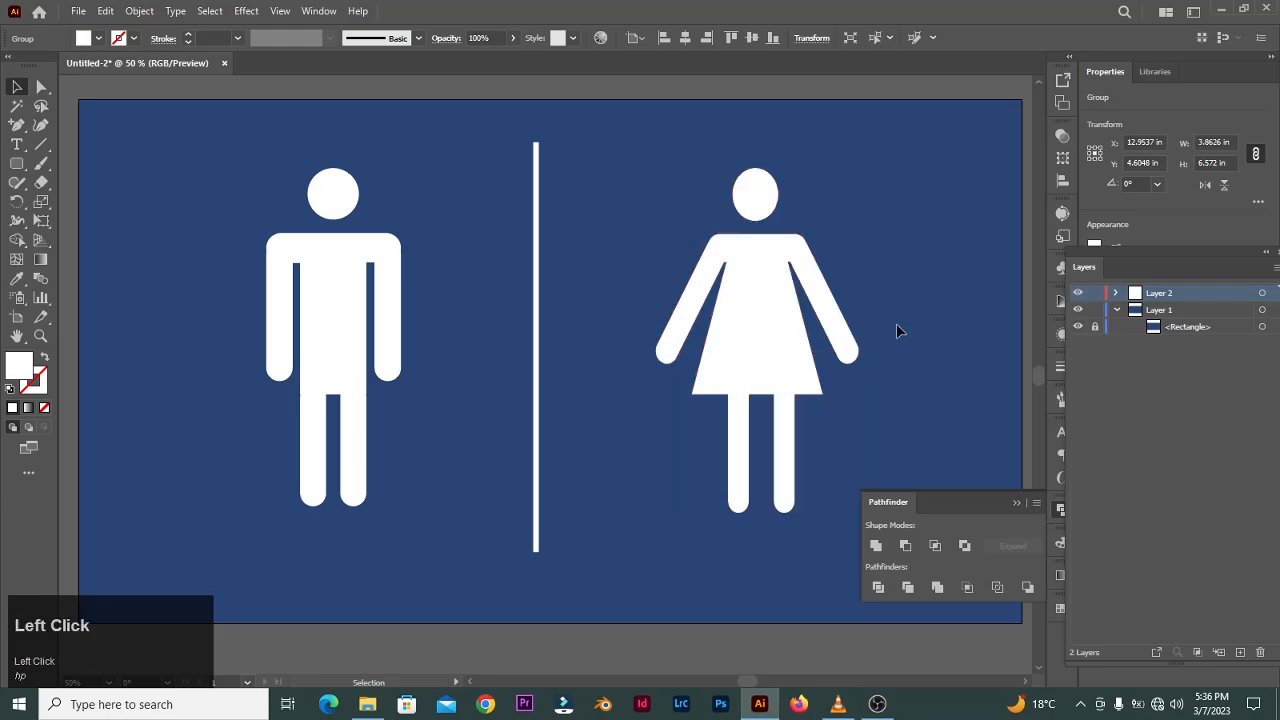
pyautogui.moveTo(785, 335); pyautogui.dragTo(740, 335)
pyautogui.moveTo(860, 321); pyautogui.dragTo(855, 330)
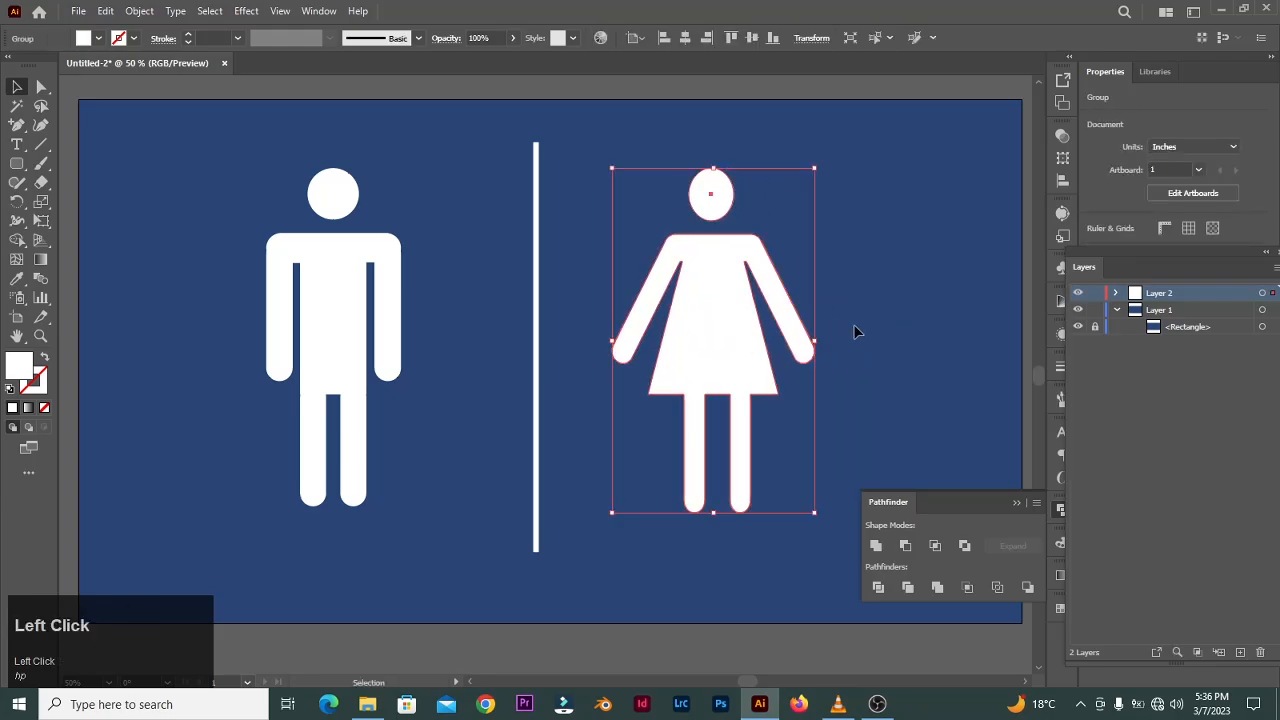
# - Shorten the divider line, recenter it between the figures, and close the Pathfinder panel
pyautogui.click(545, 556)
pyautogui.moveTo(545, 556); pyautogui.dragTo(538, 495)
pyautogui.moveTo(537, 337); pyautogui.dragTo(537, 371)
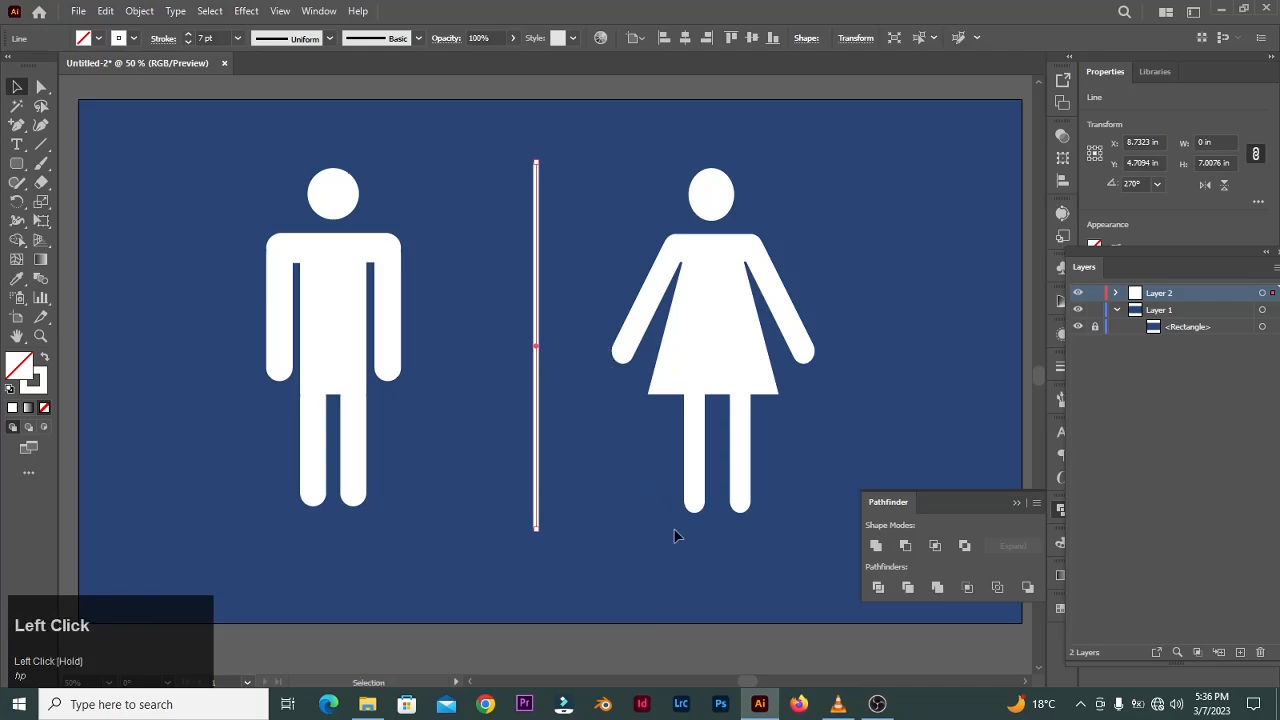
pyautogui.click(674, 532)
pyautogui.click(1015, 503)
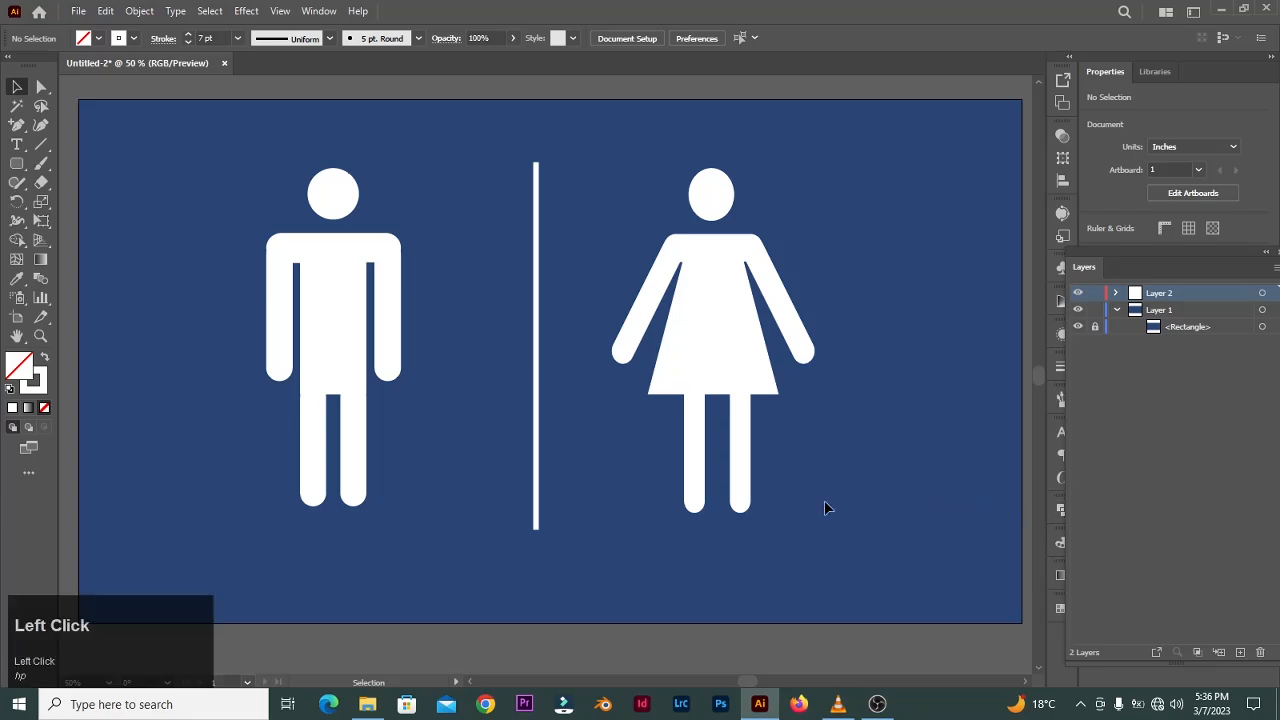
# - Extend the artboard's bottom edge downward to make room below the sign
pyautogui.scroll(-1, 650, 518)
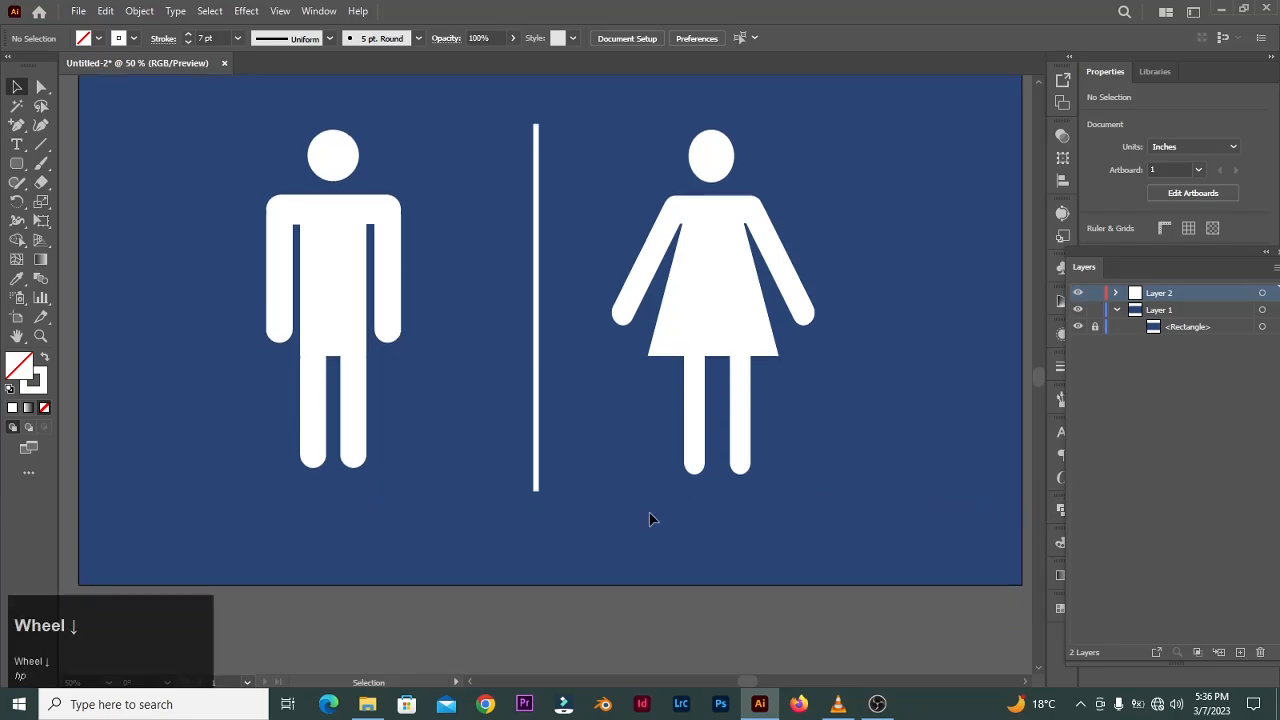
pyautogui.click(16, 317)
pyautogui.moveTo(551, 597); pyautogui.dragTo(551, 668)
pyautogui.scroll(-1, 400, 330)
pyautogui.click(17, 92)
pyautogui.click(17, 92)
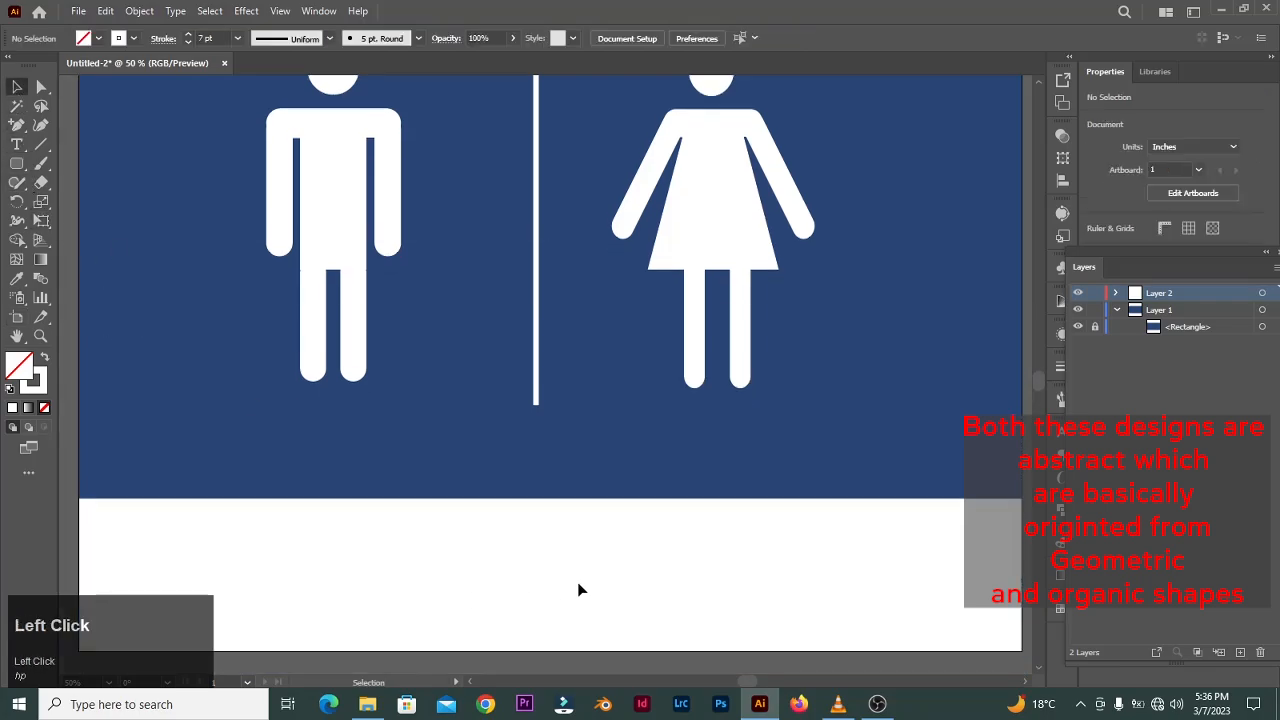
# - Draw a full-width rectangle about 18 × 2.7 in across the new bottom area of the artboard
pyautogui.click(18, 166)
pyautogui.moveTo(22, 170); pyautogui.dragTo(95, 163)
pyautogui.click(44, 357)
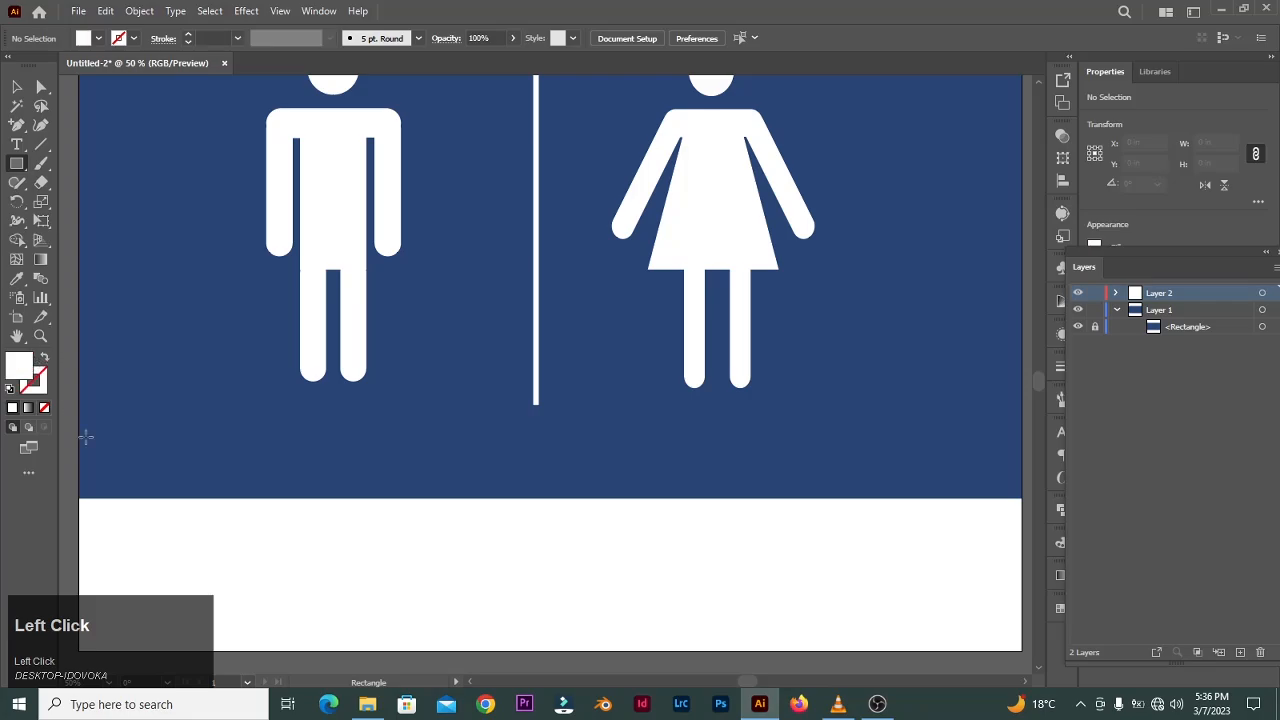
pyautogui.moveTo(77, 510); pyautogui.dragTo(1022, 651)
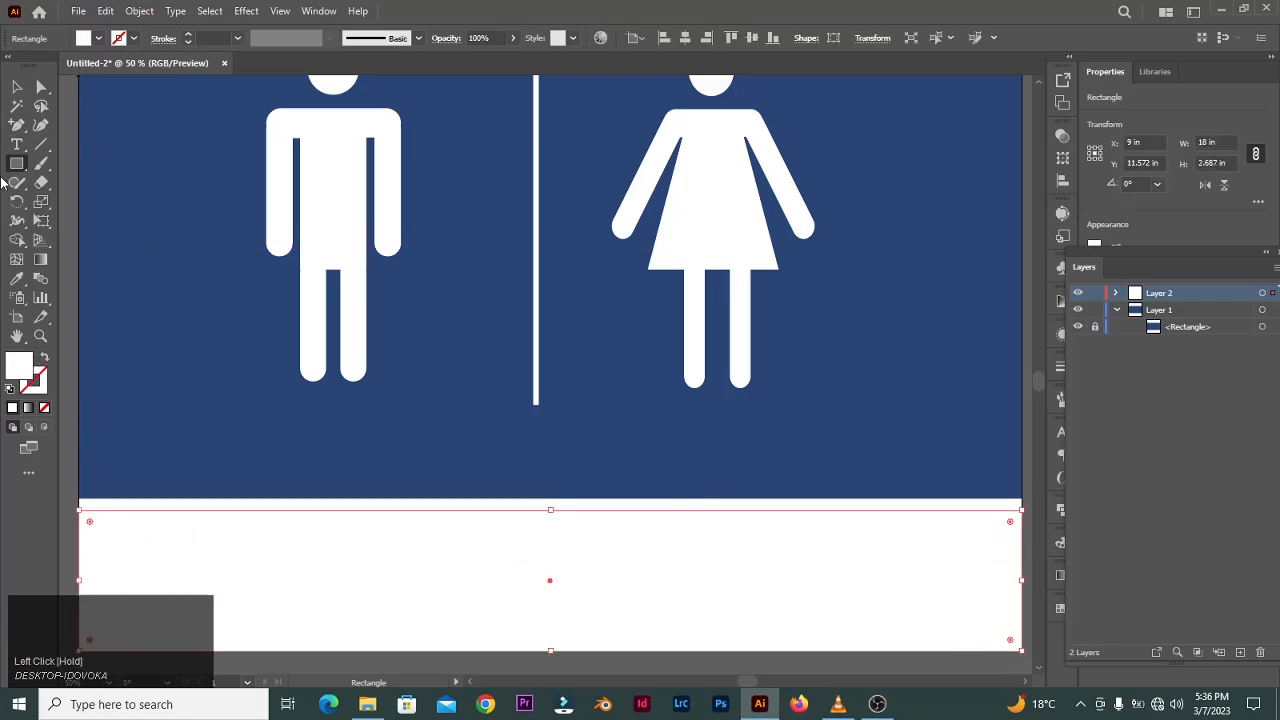
# - Fill the bottom rectangle with the background blue using the Eyedropper
pyautogui.click(17, 279)
pyautogui.click(181, 338)
pyautogui.press('v')
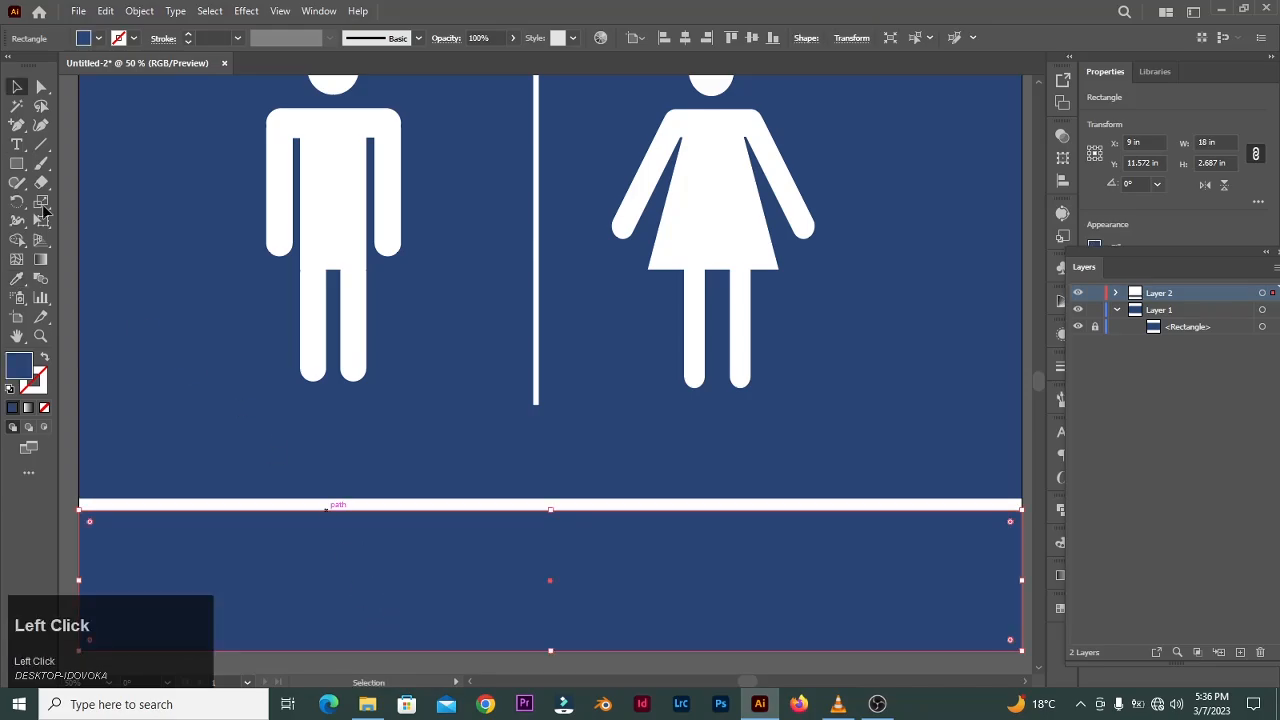
# - Add the text "TOILET" in the bottom blue band
pyautogui.click(18, 144)
pyautogui.click(512, 566)
pyautogui.press('BackSpace')
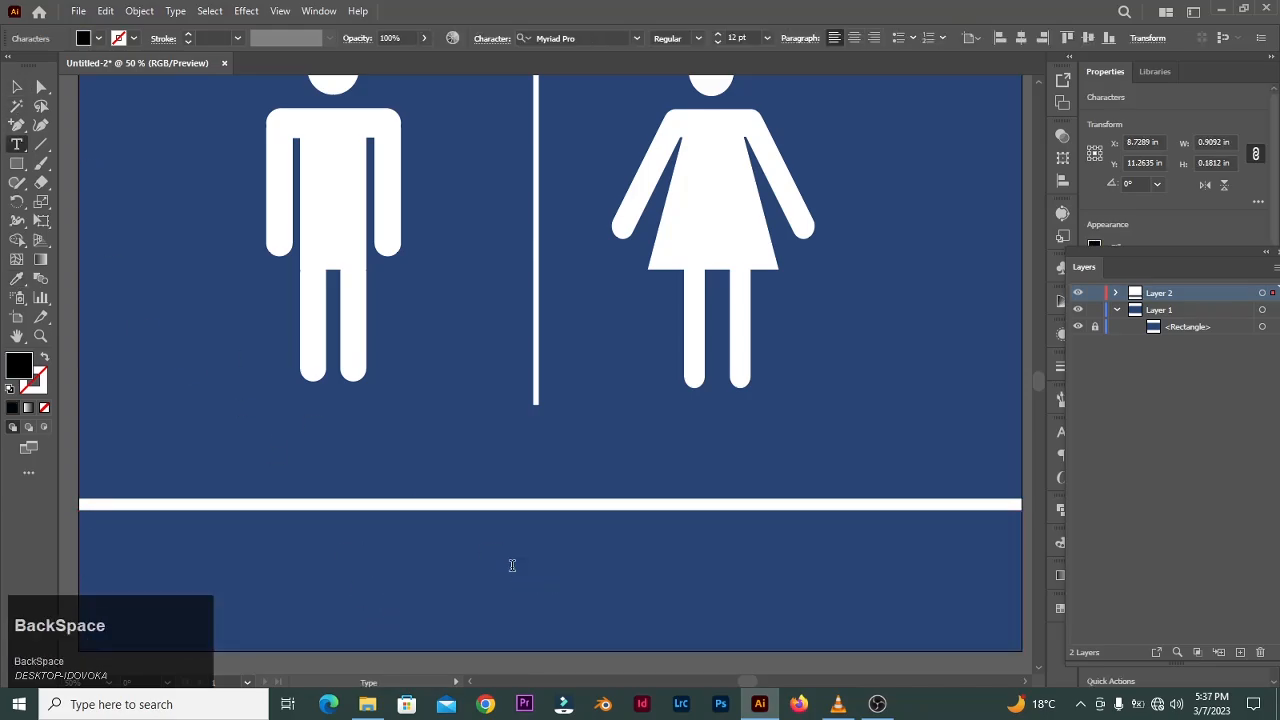
pyautogui.press('capslock')
pyautogui.write('TOILET')
pyautogui.press('capslock')
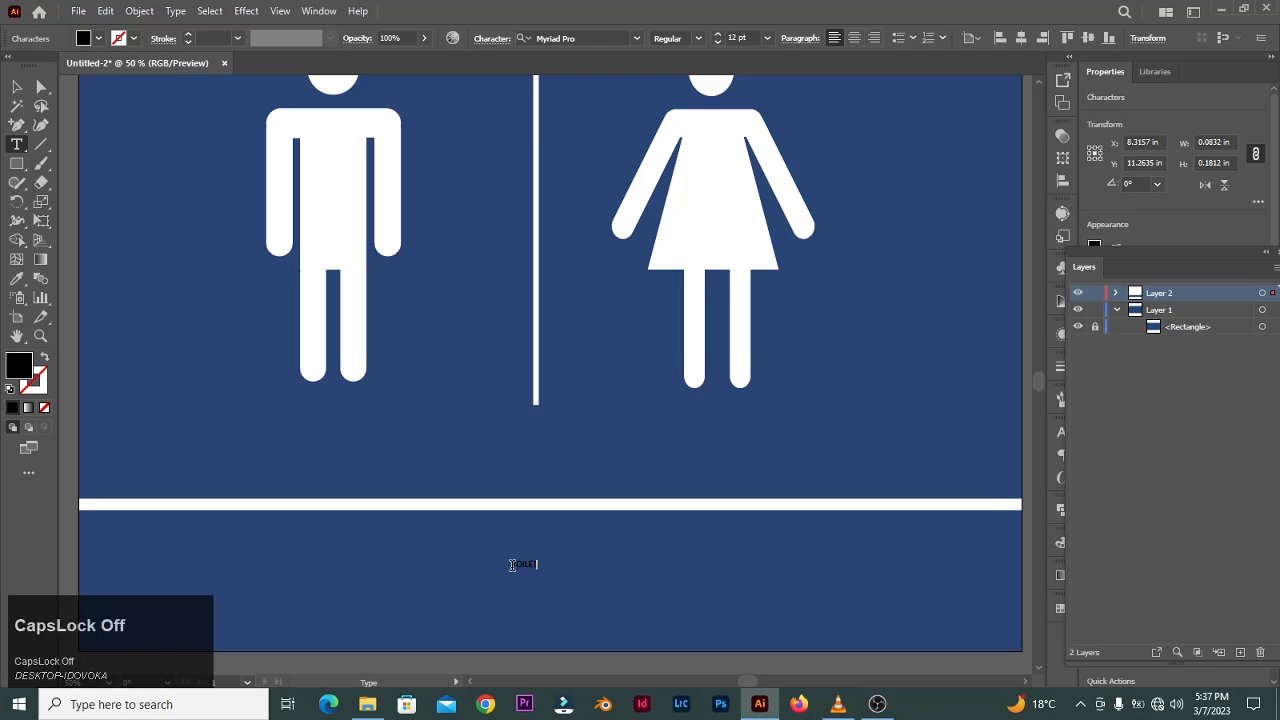
pyautogui.click(18, 88)
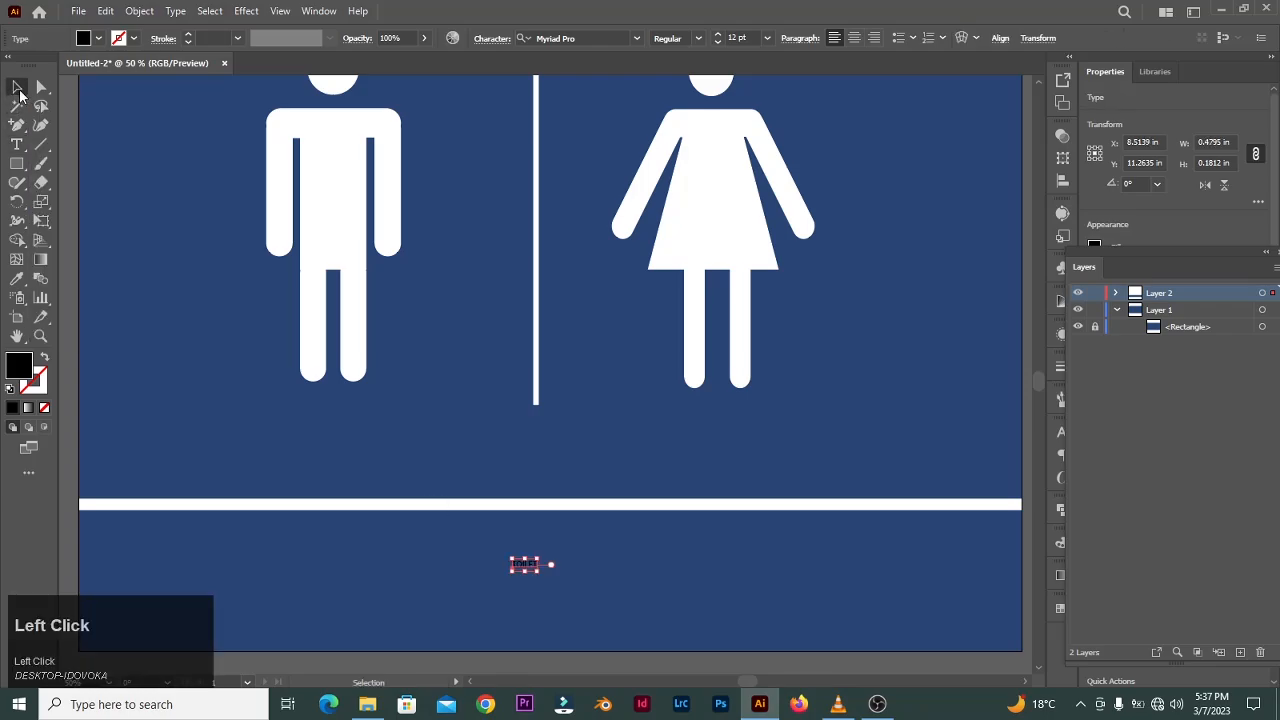
# - Set the TOILET text to 72 pt in the Daikon SemiBold font
pyautogui.click(771, 36)
pyautogui.click(791, 325)
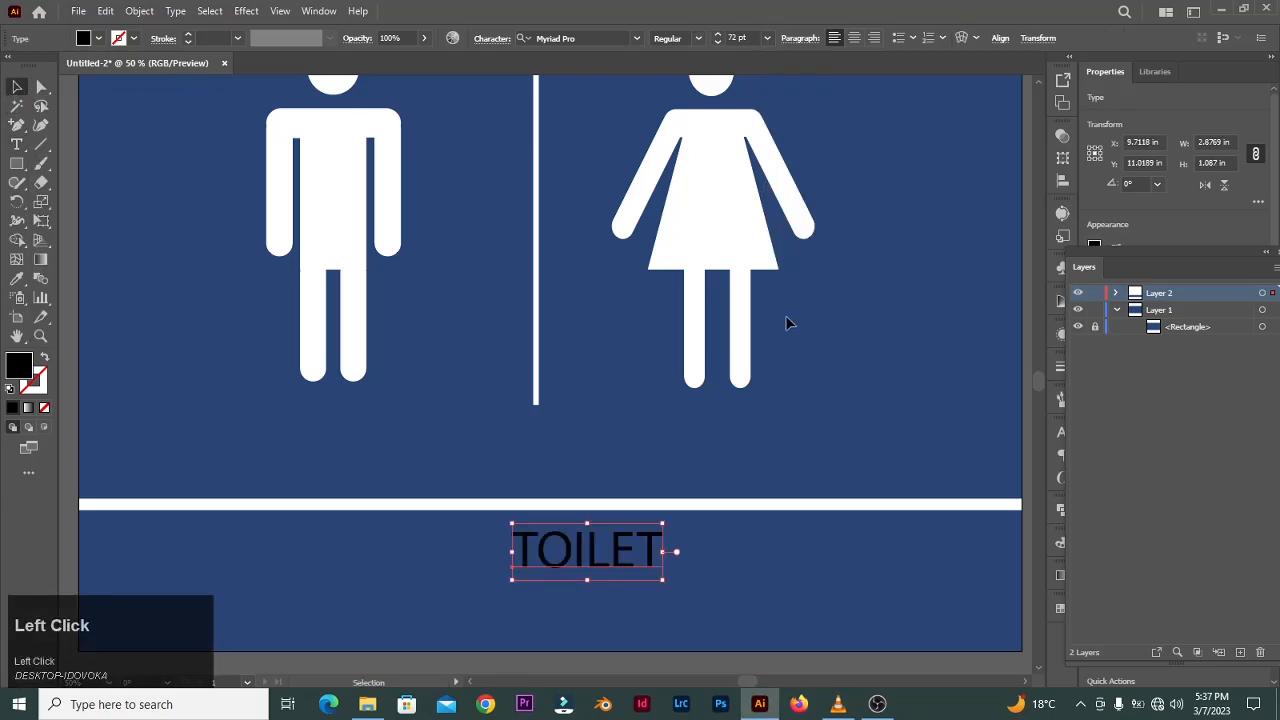
pyautogui.click(618, 38)
pyautogui.write('daikon')
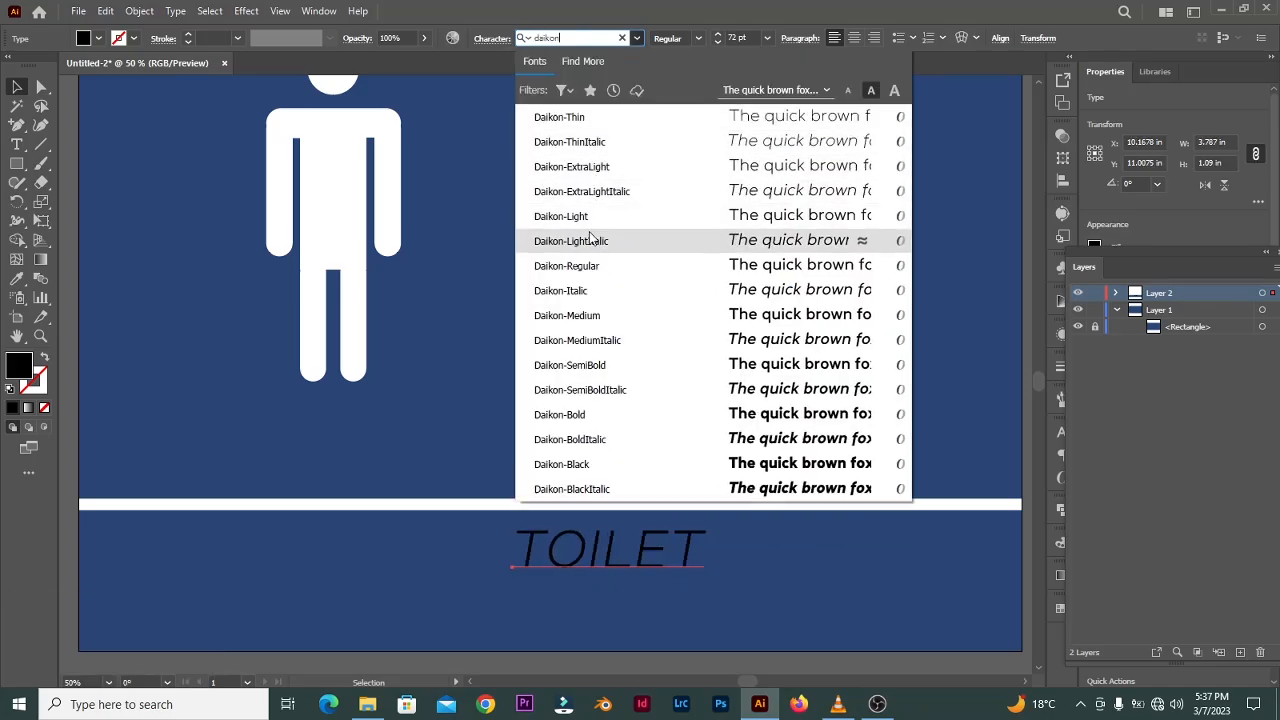
pyautogui.click(596, 365)
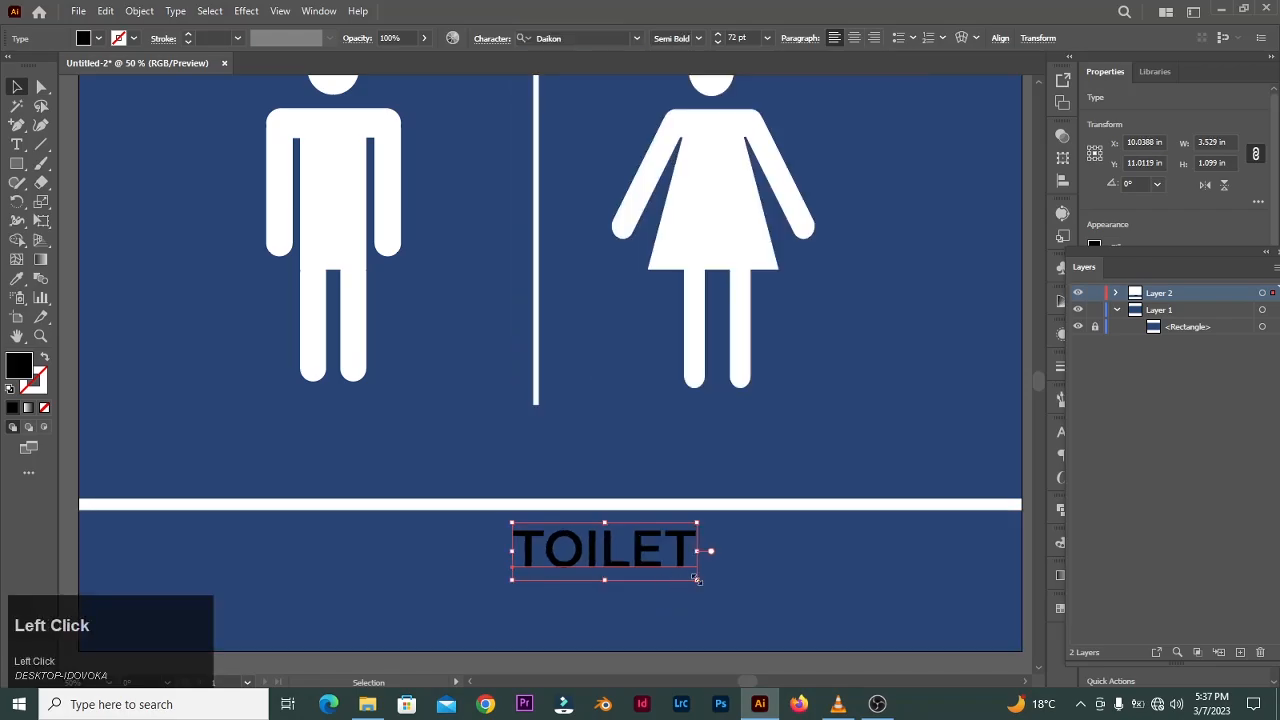
# - Scale the TOILET text up and center it within the bottom band
pyautogui.moveTo(697, 579); pyautogui.dragTo(829, 619)
pyautogui.moveTo(692, 554); pyautogui.dragTo(651, 587)
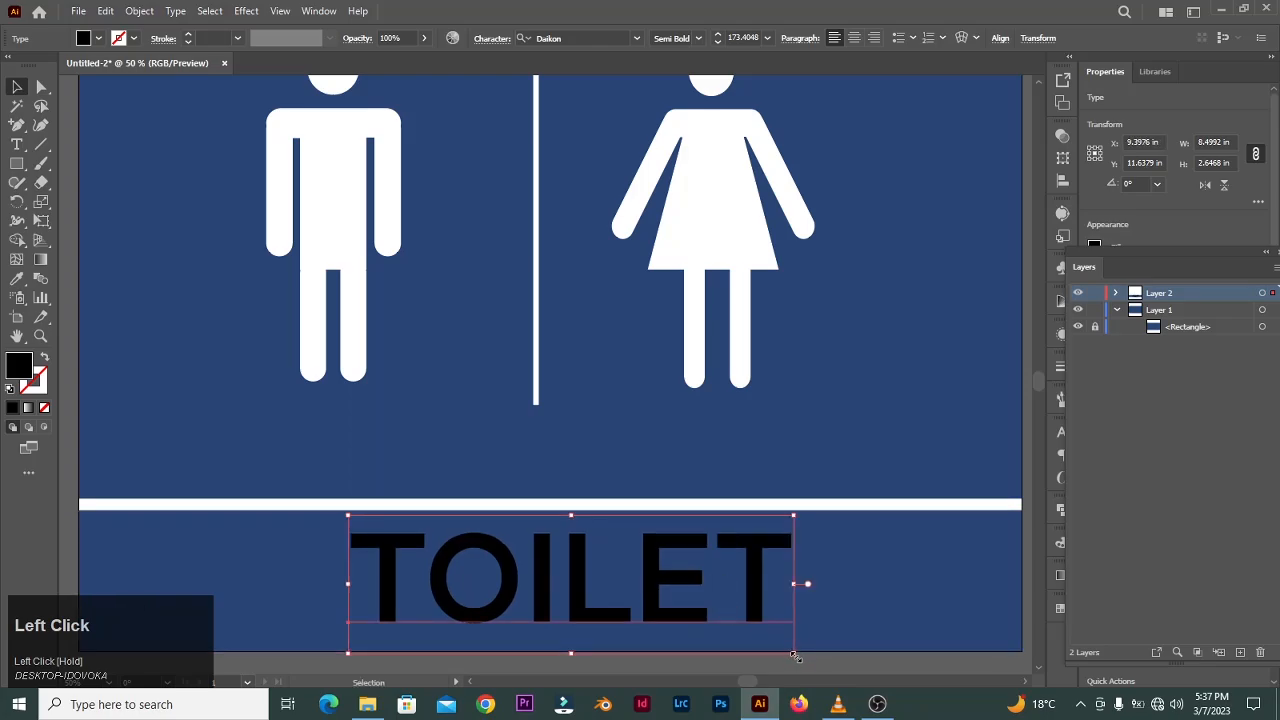
pyautogui.moveTo(795, 656); pyautogui.dragTo(740, 636)
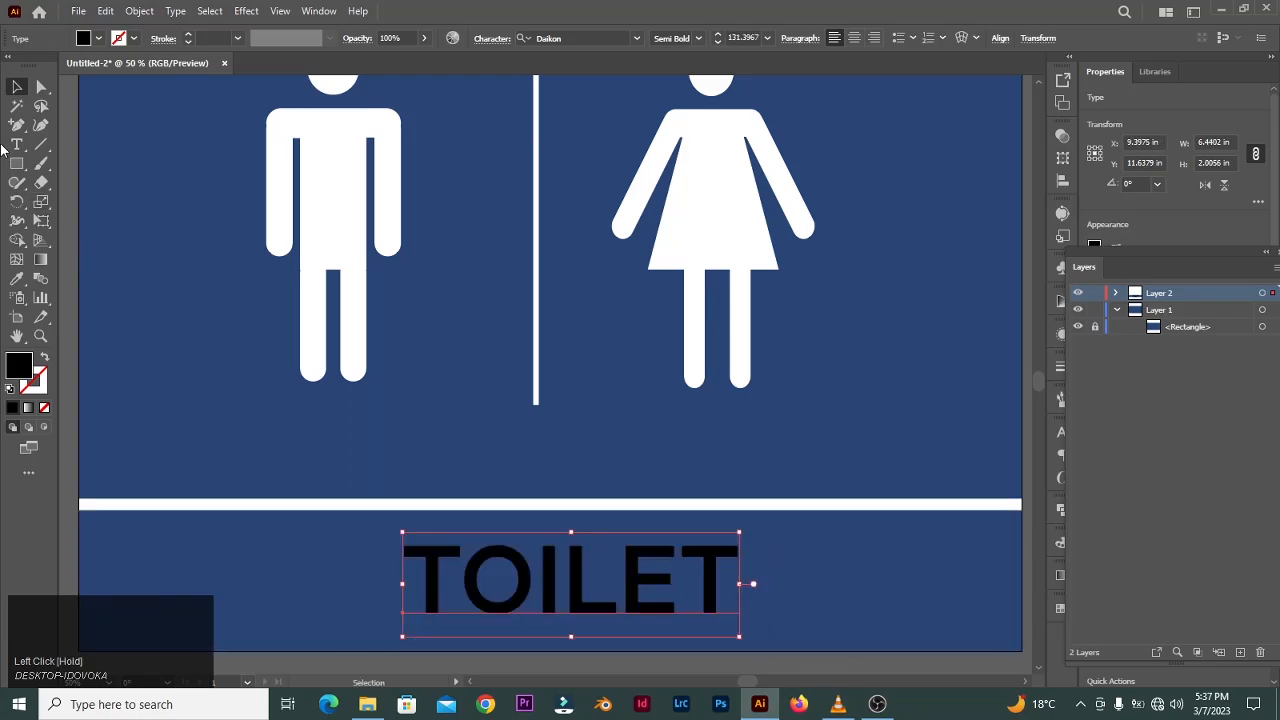
# - Set the TOILET text's fill color to white
pyautogui.doubleClick(18, 366)
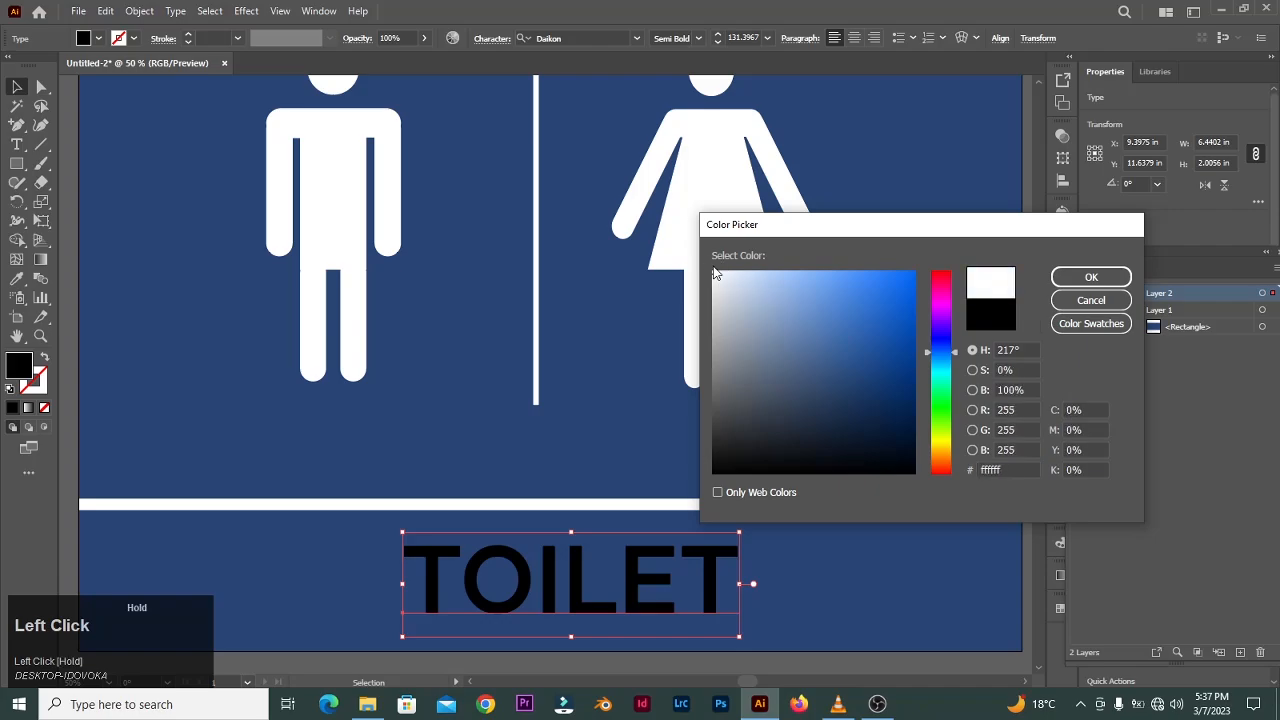
pyautogui.click(1091, 277)
pyautogui.click(934, 350)
pyautogui.press('z')
pyautogui.keyDown('alt'); pyautogui.click(873, 307); pyautogui.keyUp('alt')
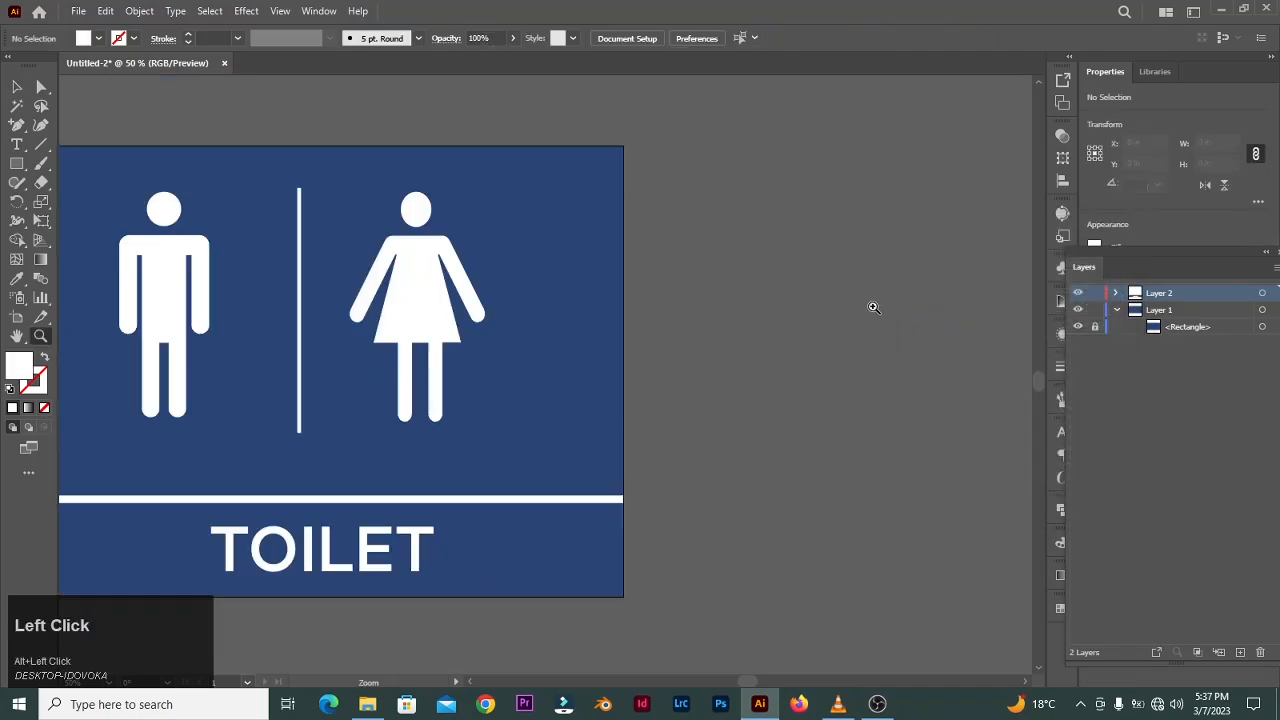
pyautogui.press('space')
pyautogui.moveTo(686, 340); pyautogui.dragTo(929, 326)
pyautogui.click(801, 391)
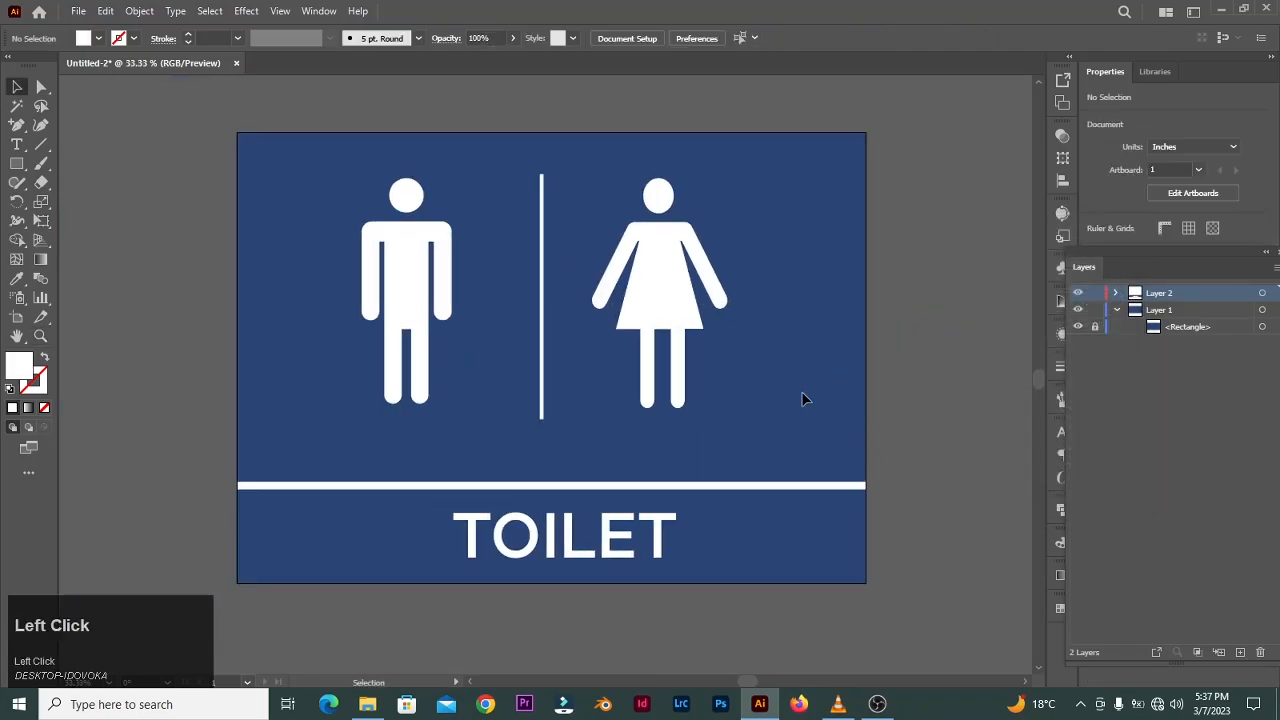